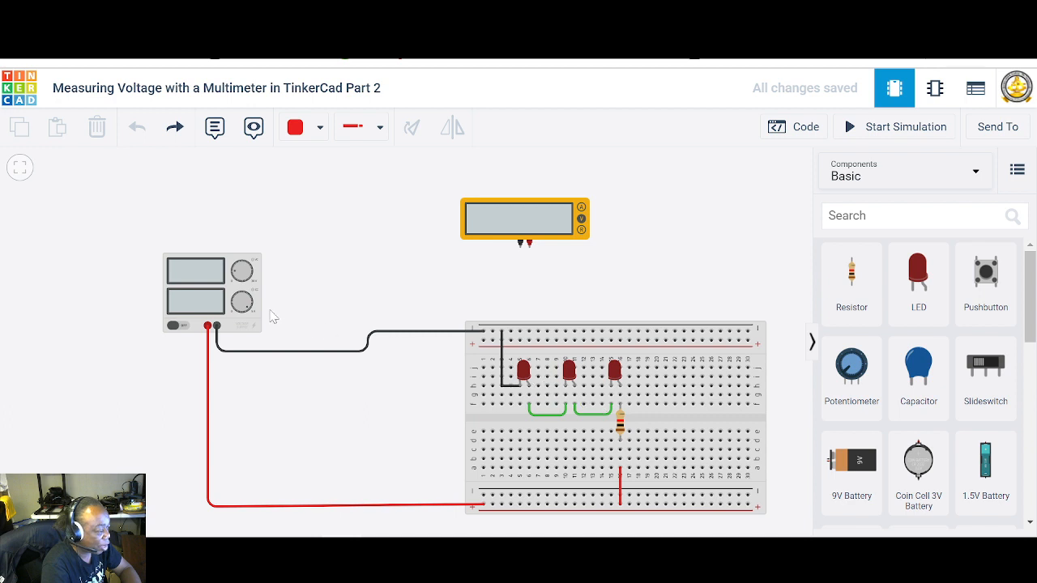
# - Run the simulation, set the power supply's voltage to 12 V while it runs, and stop the simulation
pyautogui.click(897, 136)
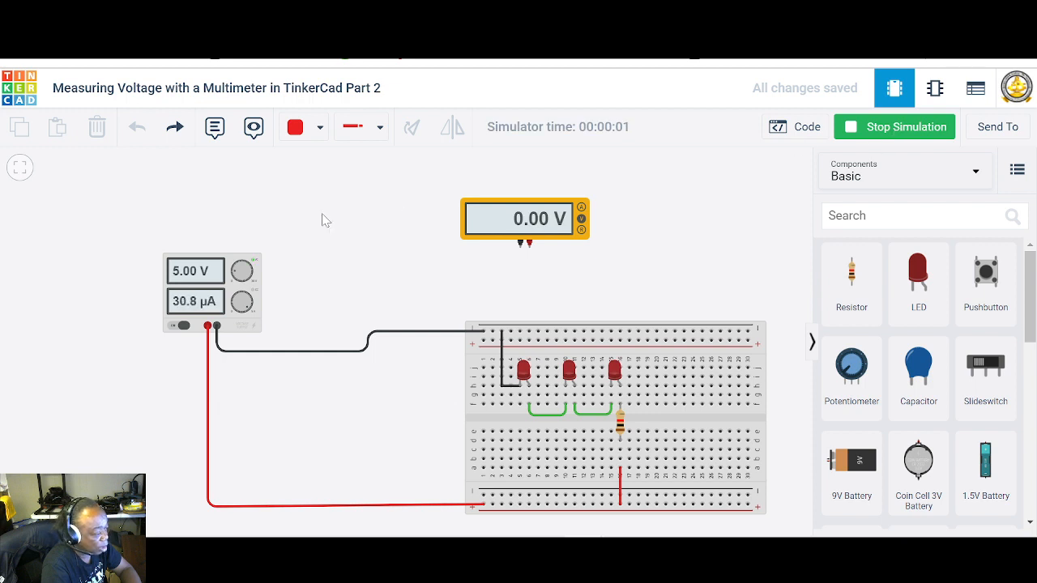
pyautogui.click(256, 301)
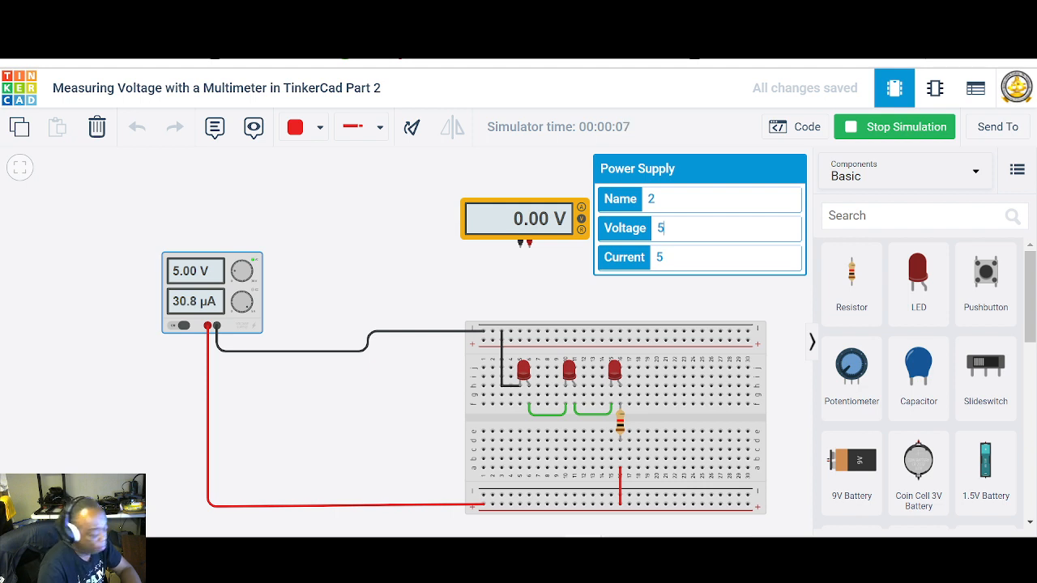
pyautogui.press('BackSpace')
pyautogui.write('12')
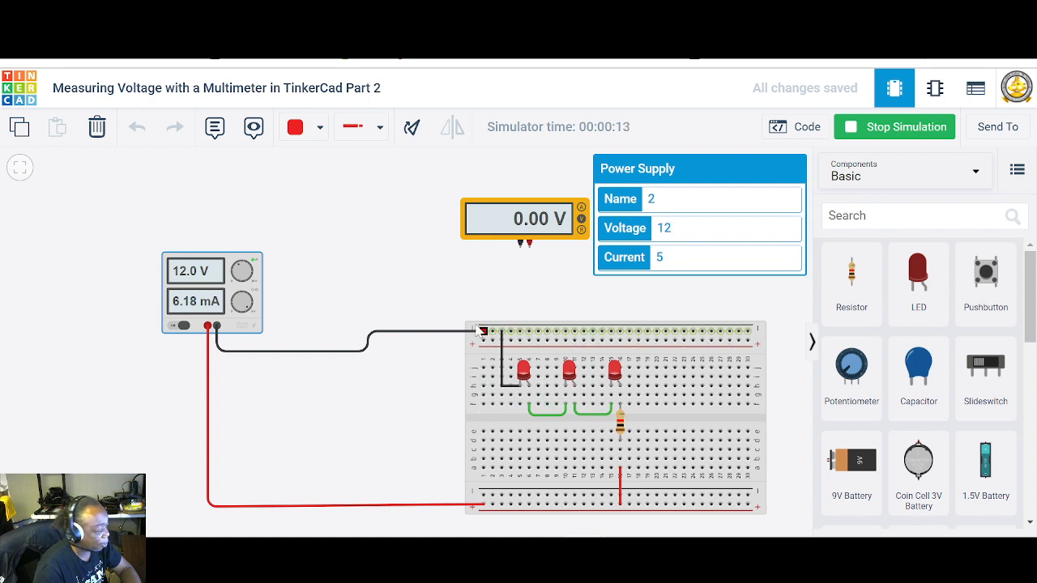
pyautogui.click(589, 305)
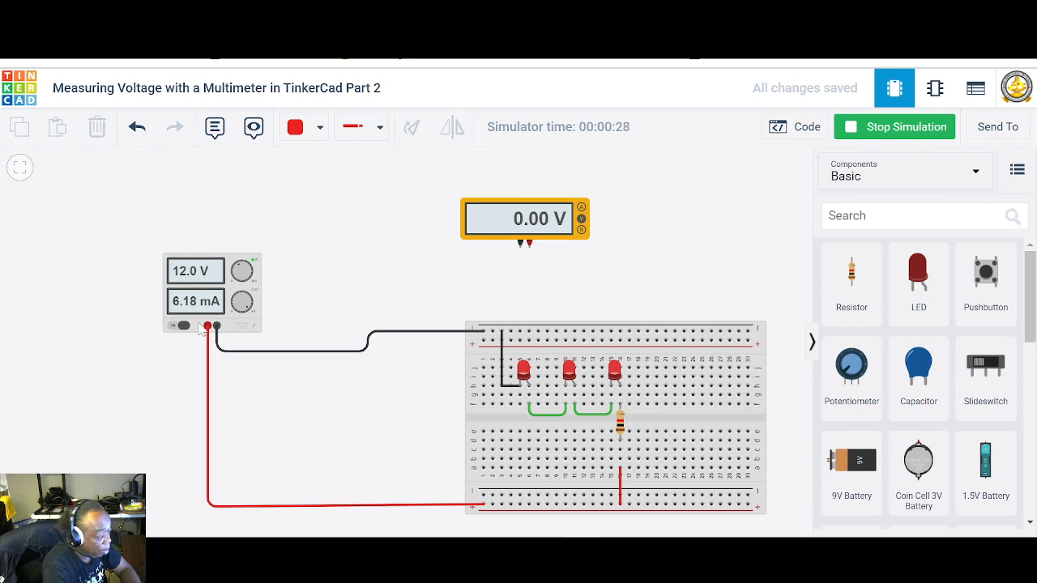
pyautogui.click(899, 128)
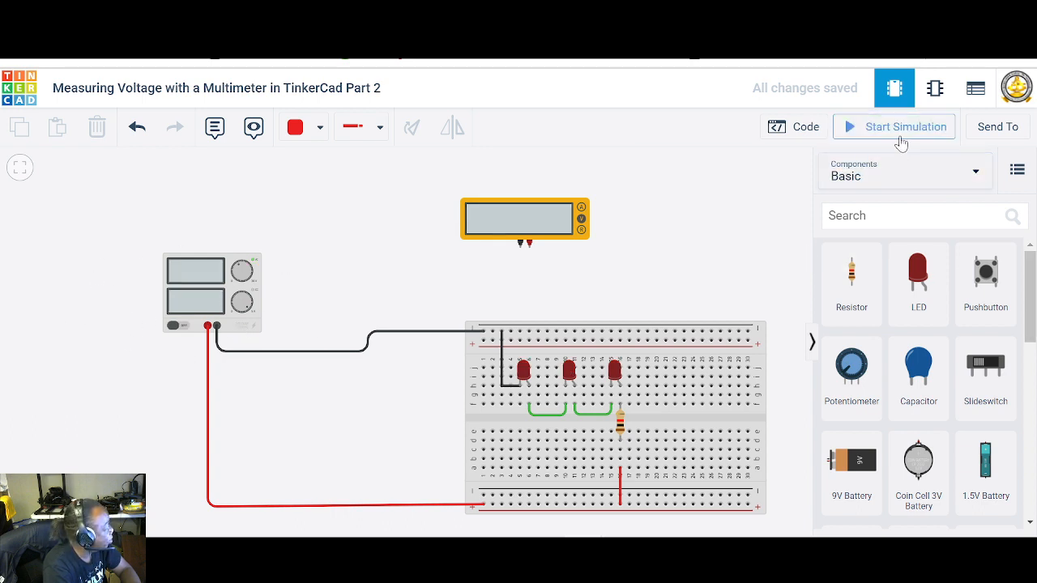
# - Wire the multimeter's negative probe to the power supply's negative terminal and colour the wire black
pyautogui.click(520, 246)
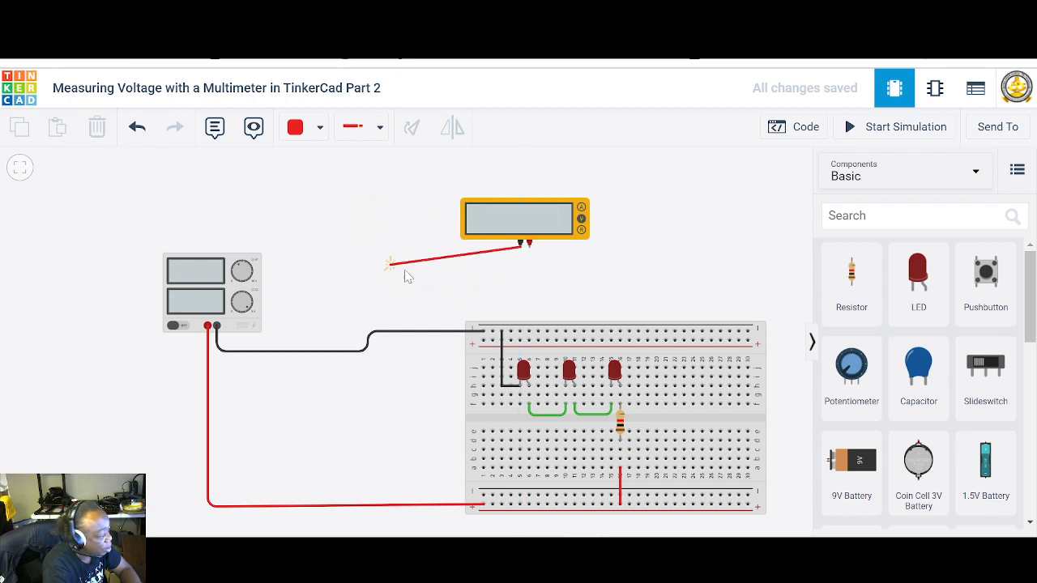
pyautogui.click(484, 274)
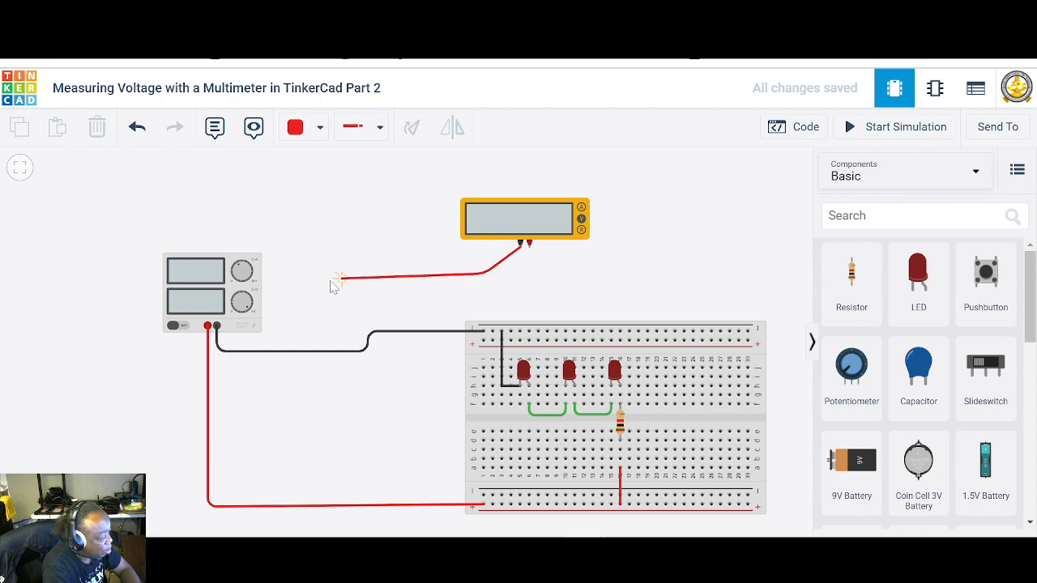
pyautogui.click(274, 336)
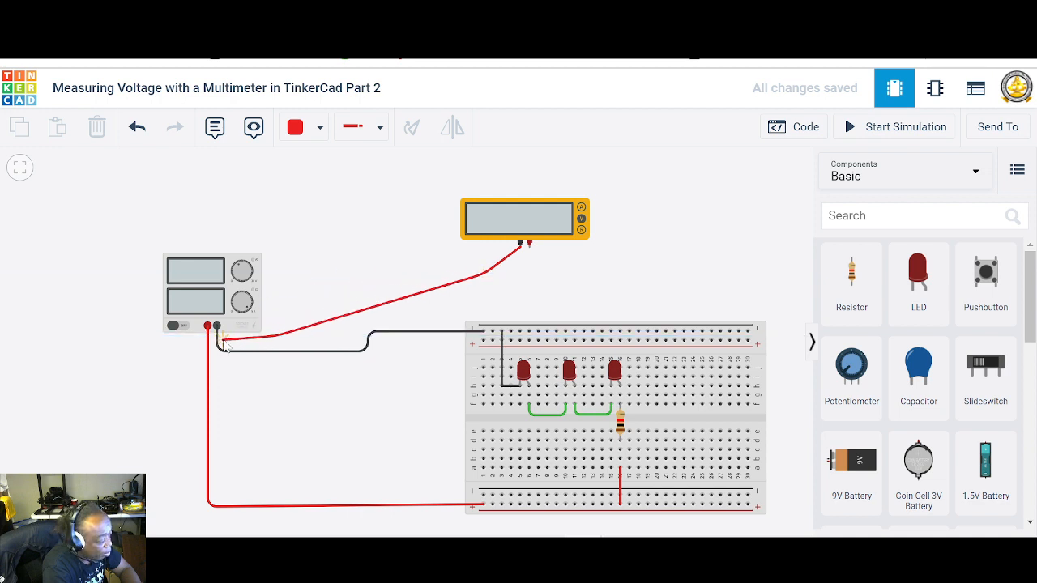
pyautogui.click(211, 327)
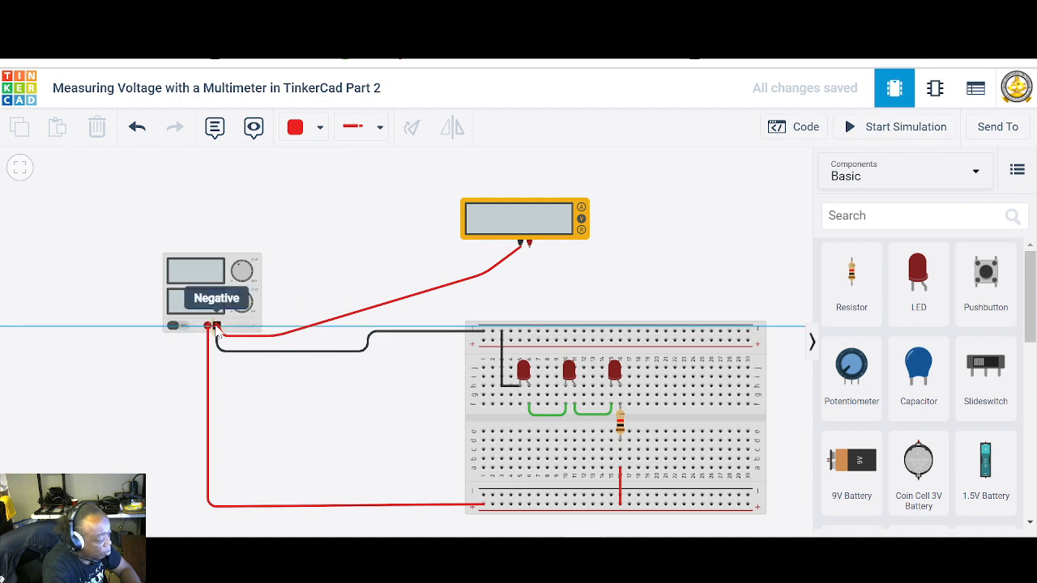
pyautogui.click(217, 327)
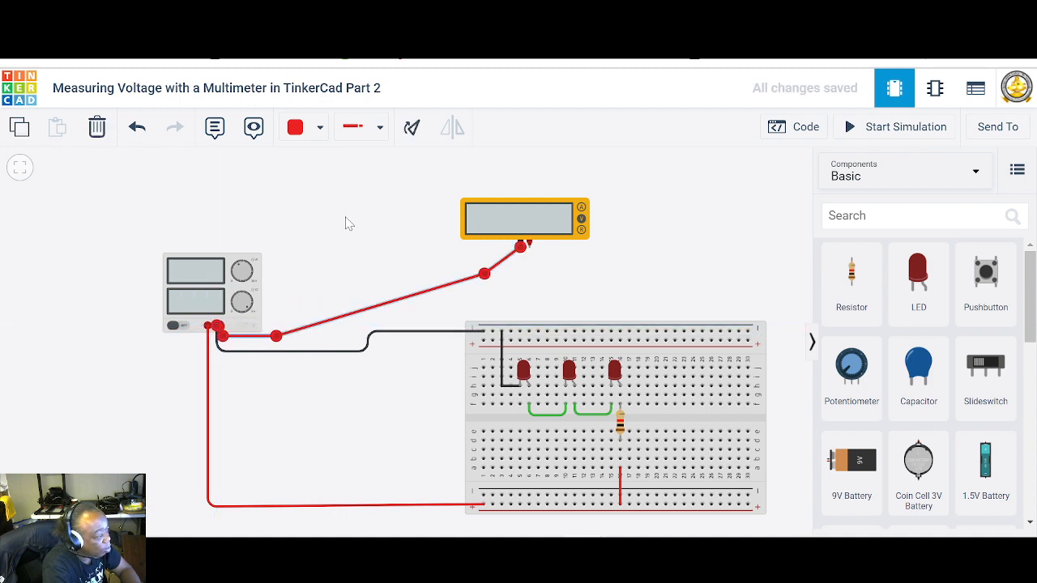
pyautogui.click(320, 127)
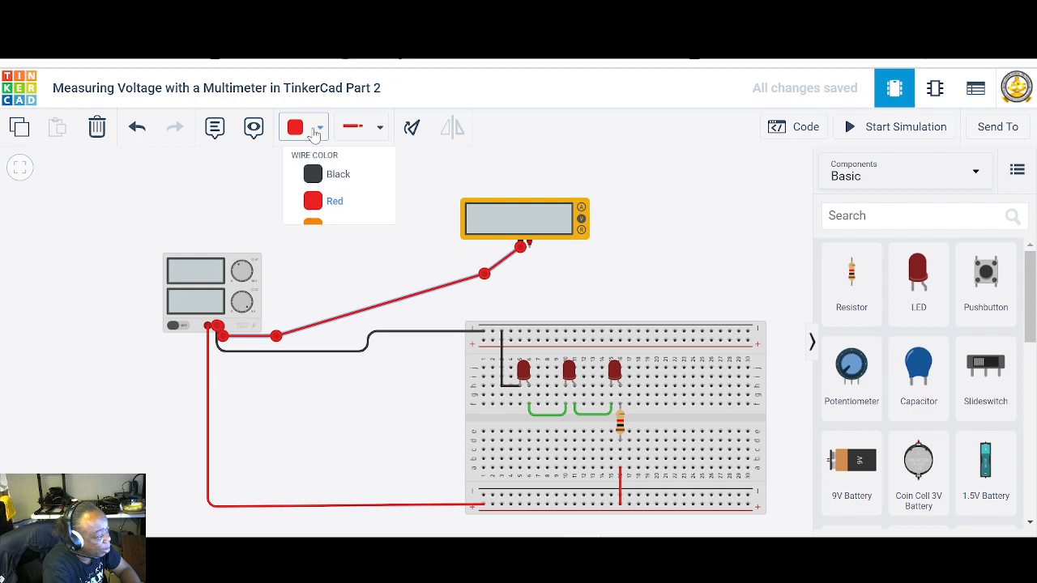
pyautogui.click(320, 183)
pyautogui.click(565, 300)
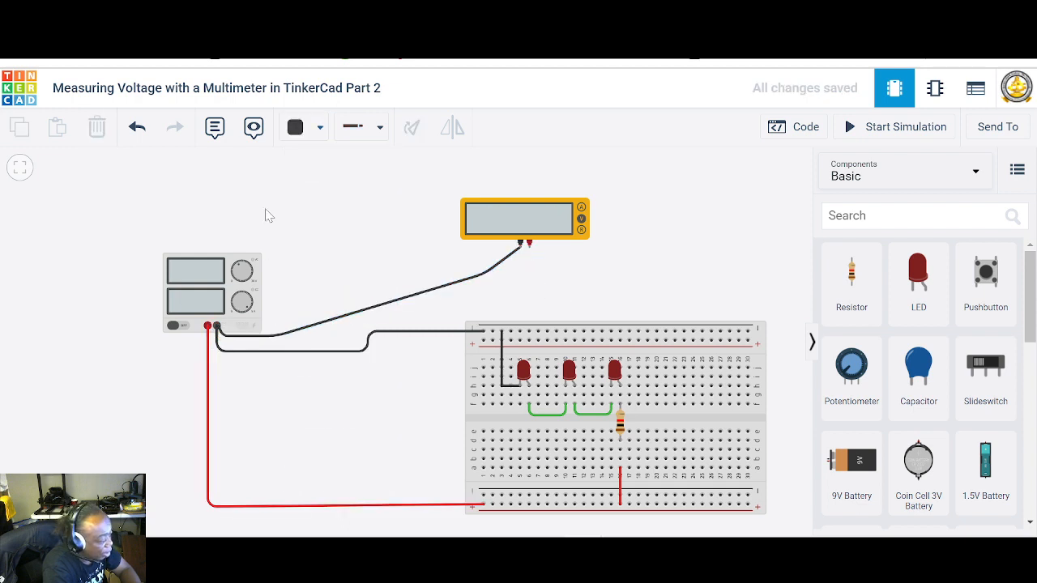
# - Connect the multimeter's positive probe to the power supply's positive terminal with a red wire routed below the black wires
pyautogui.click(320, 127)
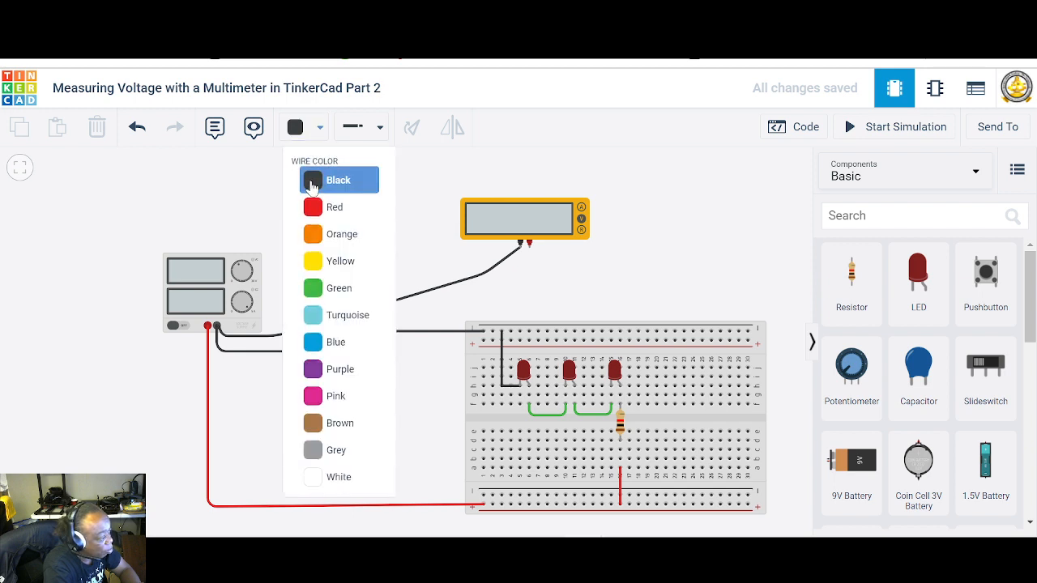
pyautogui.click(311, 204)
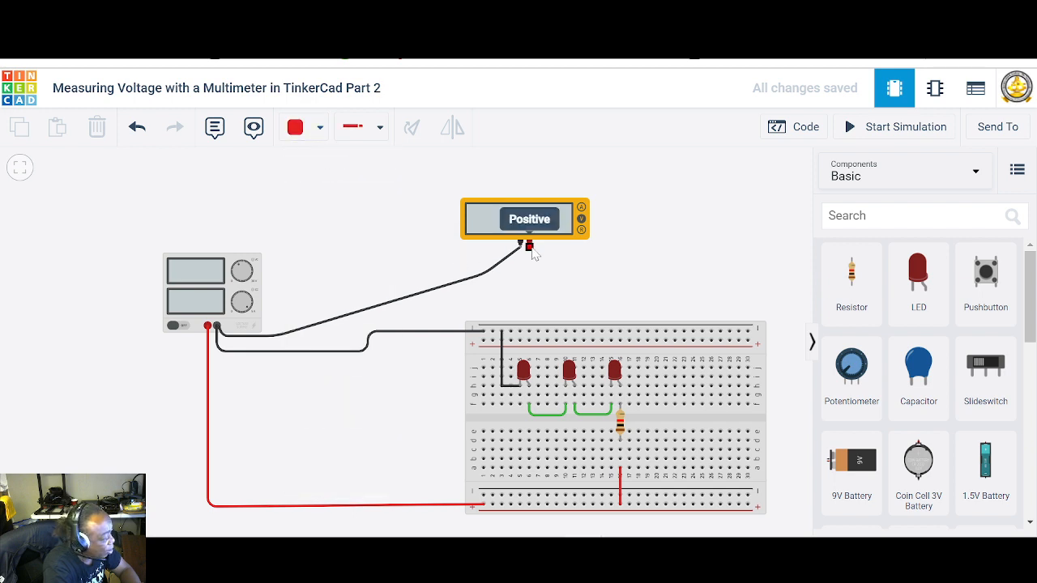
pyautogui.click(529, 247)
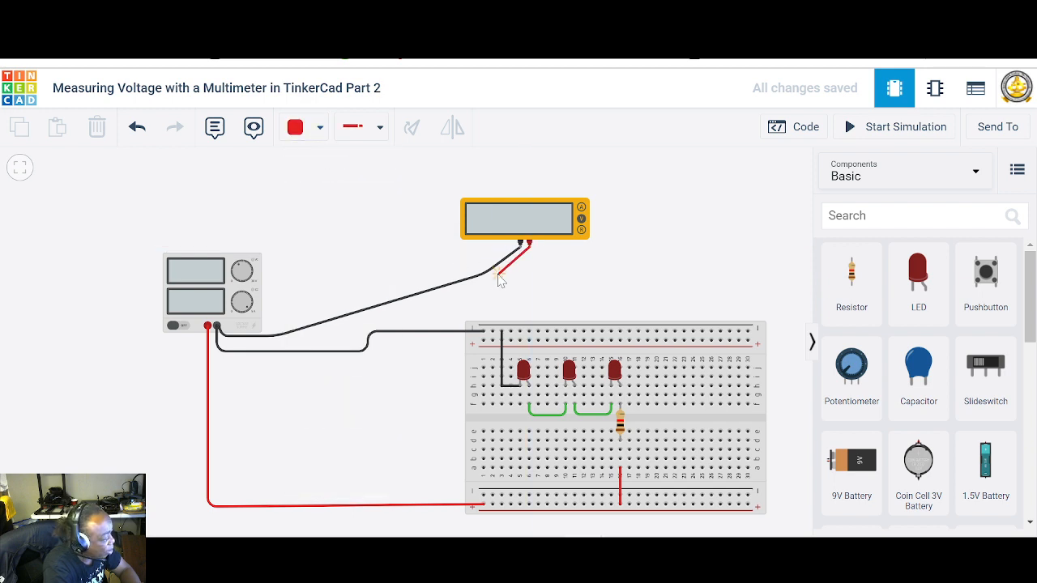
pyautogui.click(426, 319)
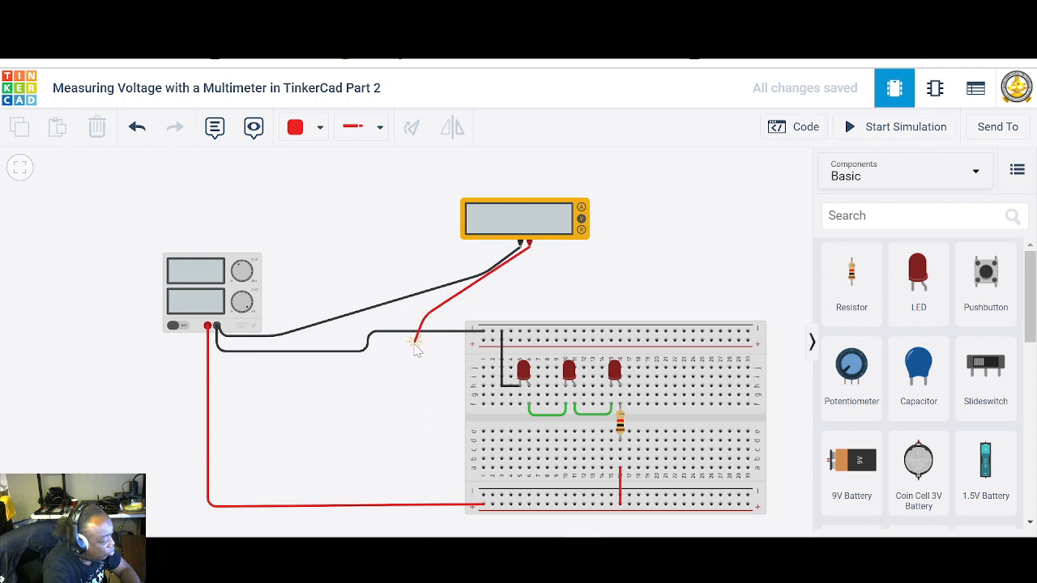
pyautogui.click(417, 384)
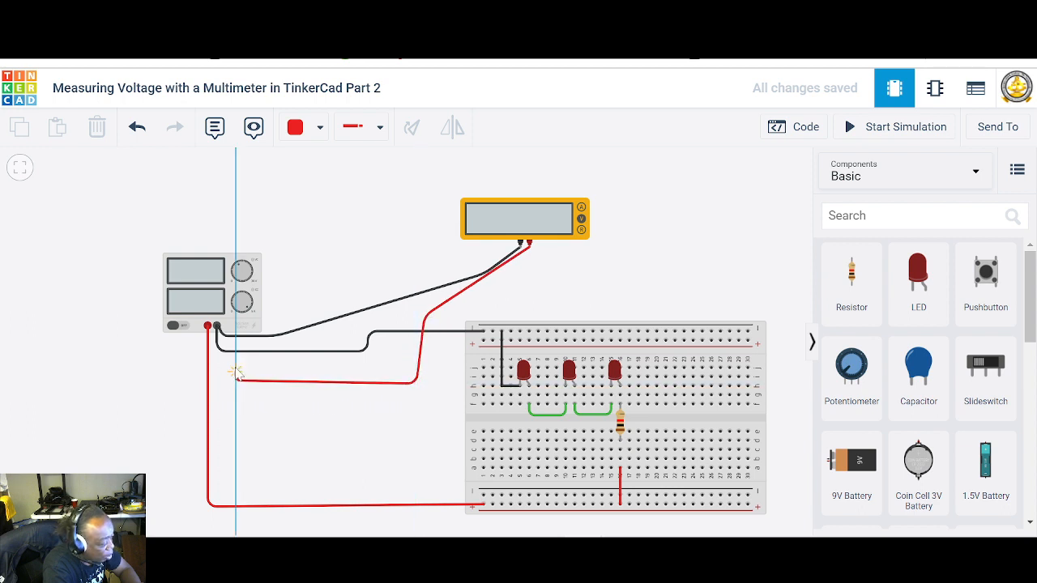
pyautogui.click(237, 378)
pyautogui.click(211, 328)
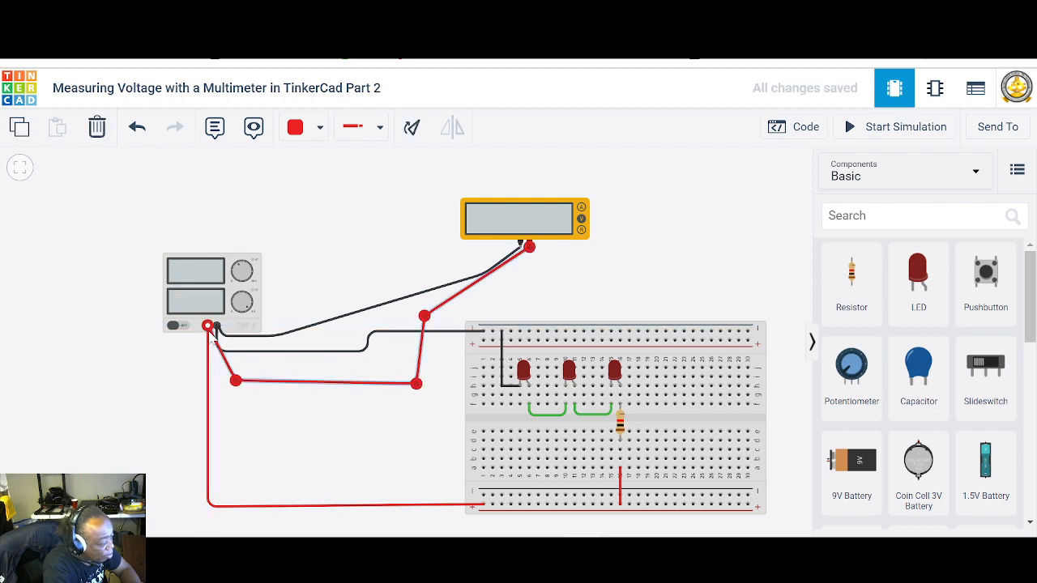
pyautogui.click(664, 276)
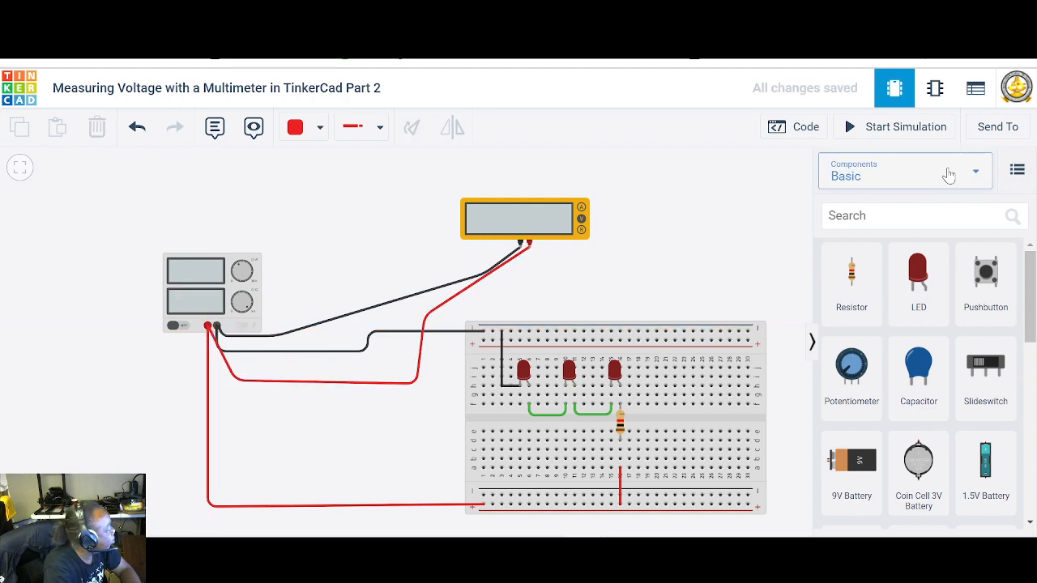
# - Run the simulation to read the supply voltage on the multimeter, and stop it
pyautogui.click(899, 130)
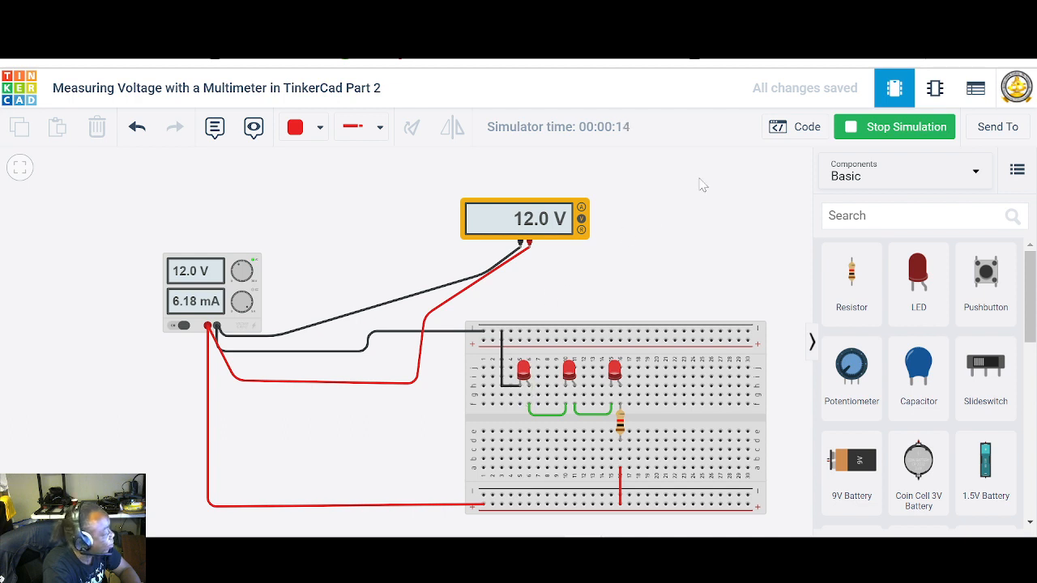
pyautogui.click(899, 129)
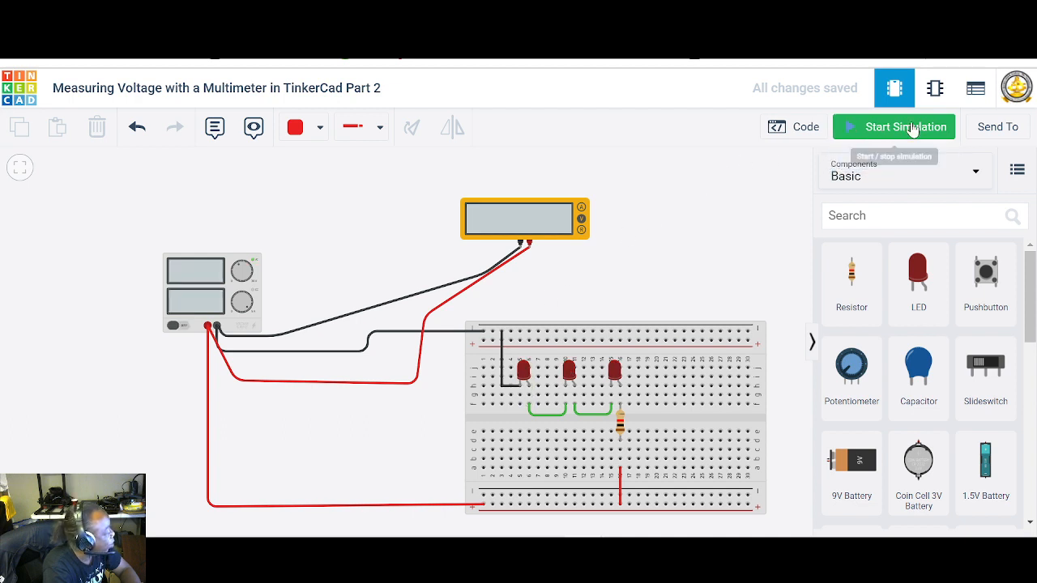
# - Delete the black and red wires between the multimeter and the power supply
pyautogui.click(428, 297)
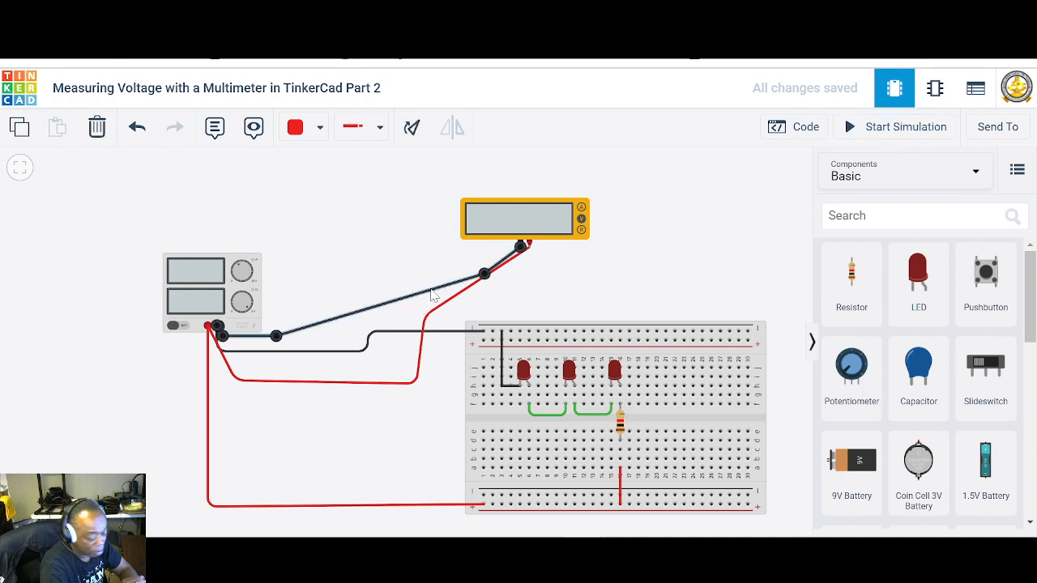
pyautogui.press('Delete')
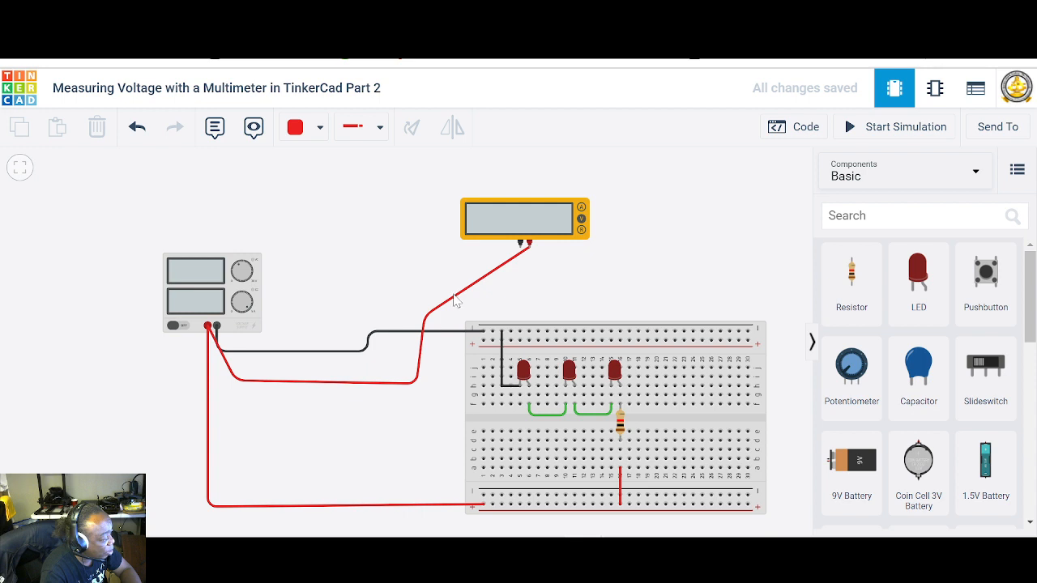
pyautogui.click(454, 299)
pyautogui.press('Delete')
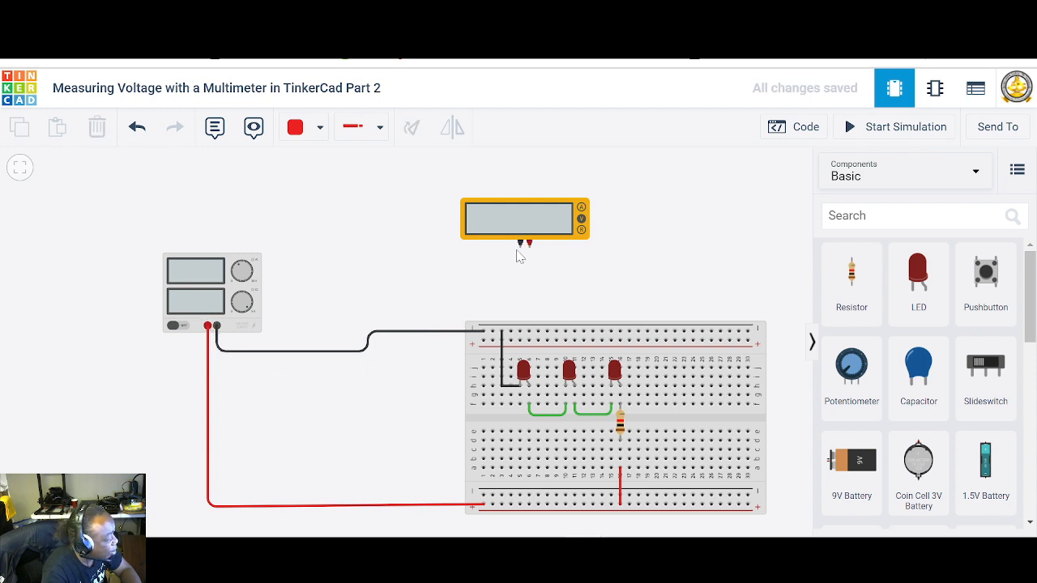
# - Wire the multimeter's negative probe to the cathode of the first LED beside breadboard column 5 and colour the wire black
pyautogui.click(522, 247)
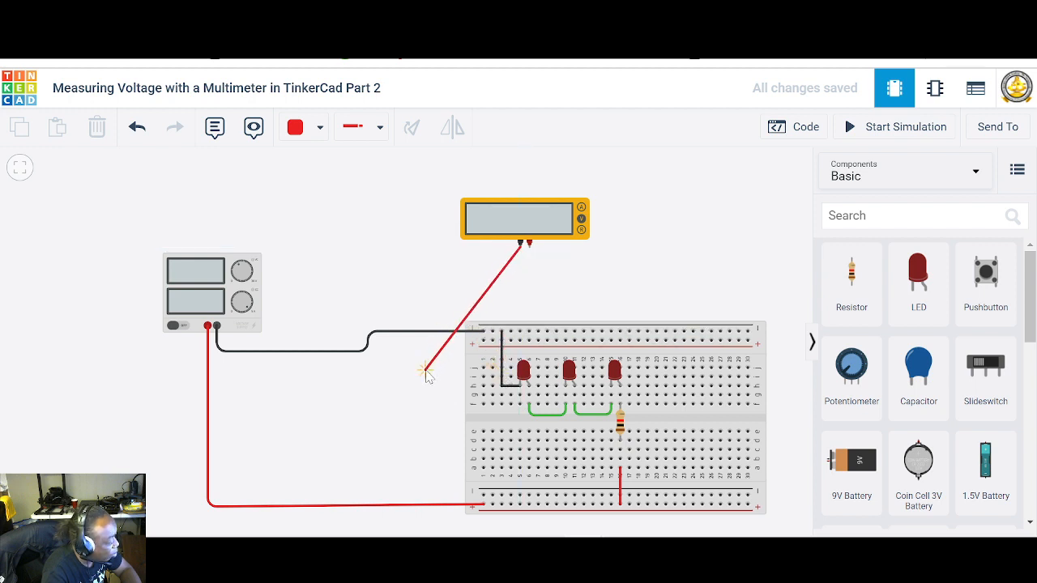
pyautogui.click(456, 344)
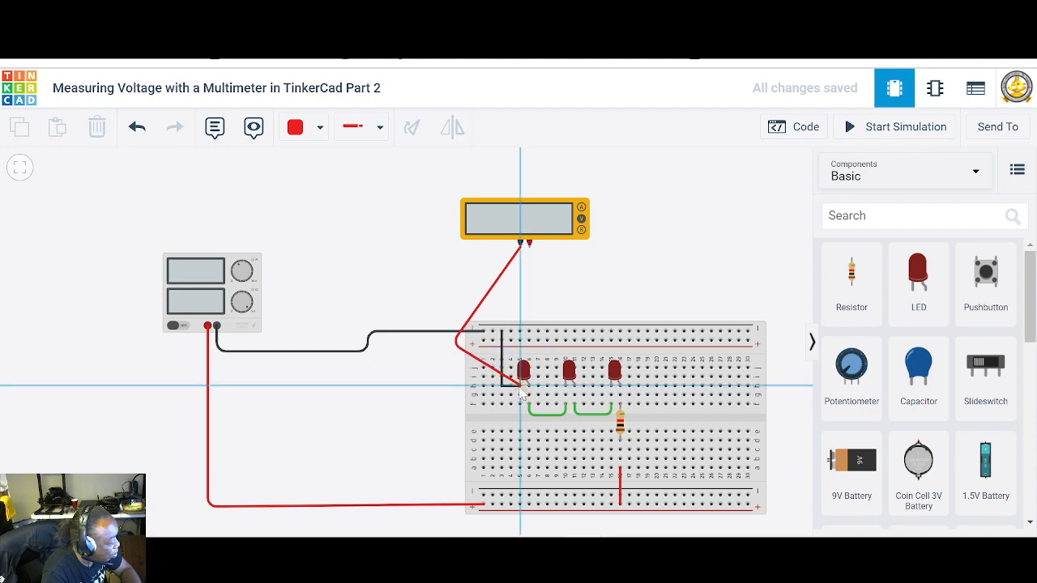
pyautogui.click(522, 388)
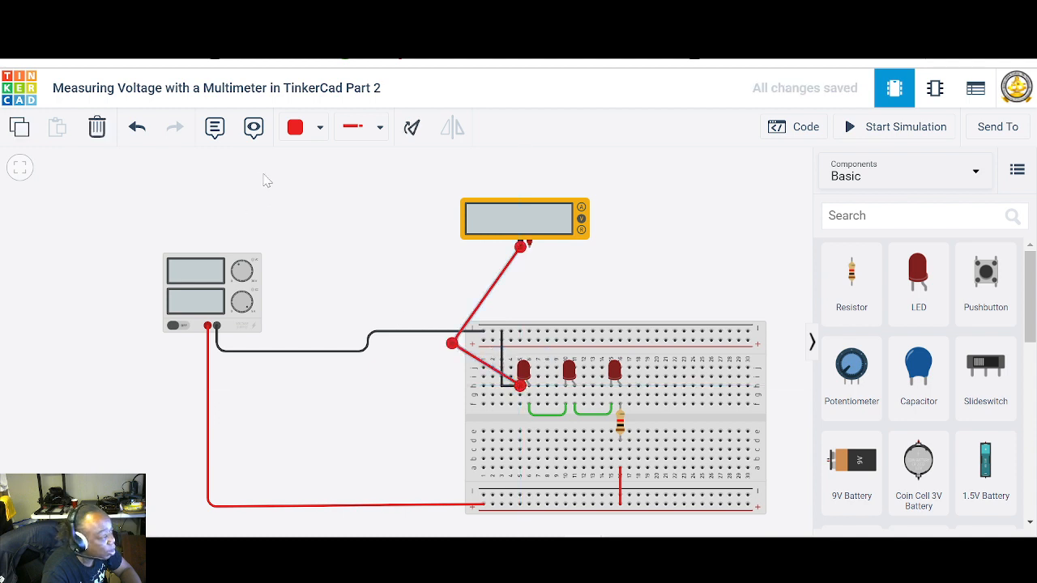
pyautogui.click(316, 132)
pyautogui.click(312, 178)
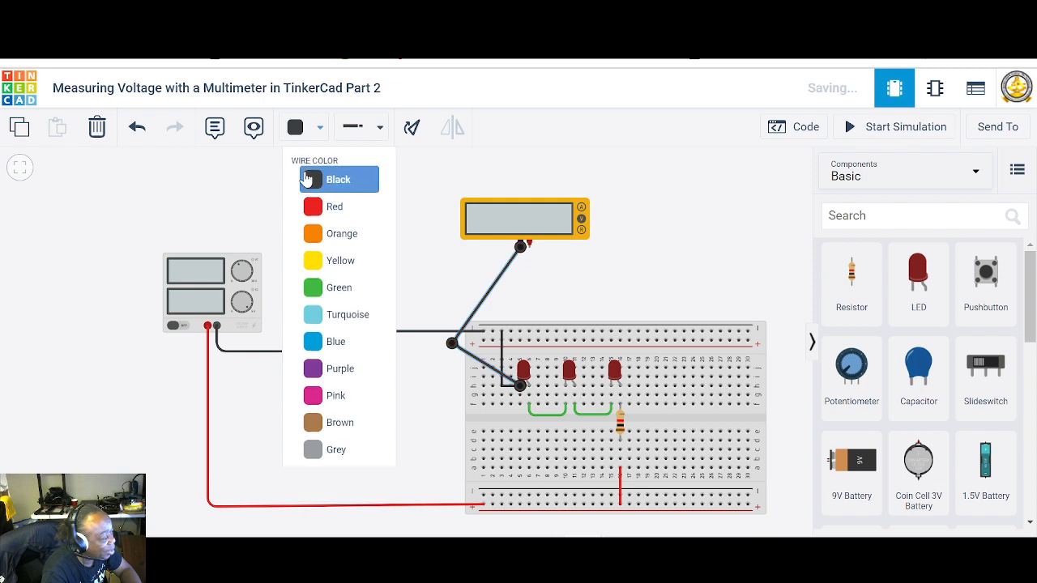
pyautogui.click(583, 271)
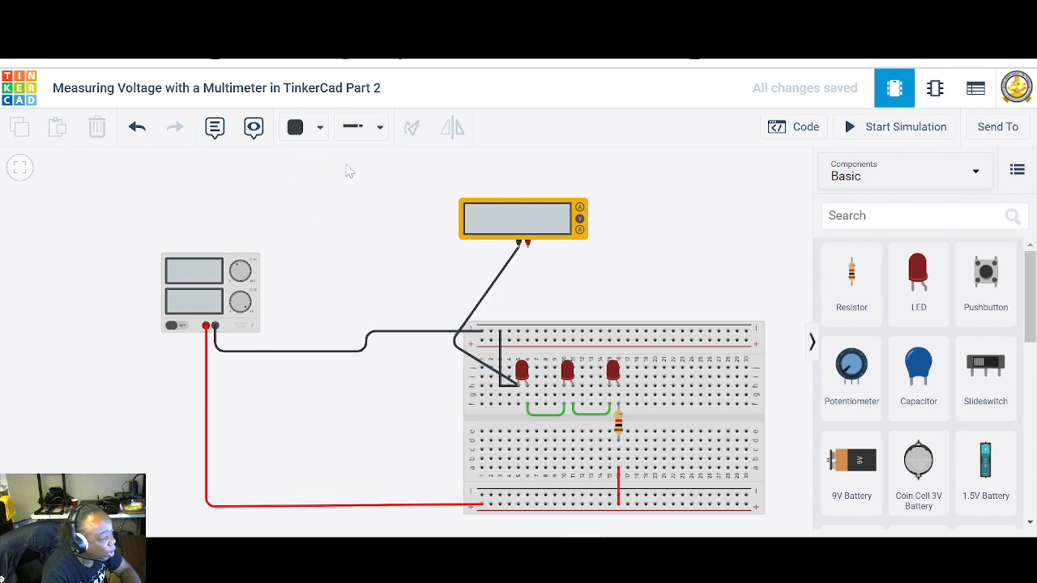
# - Connect the multimeter's positive probe to the first LED's anode with a red wire
pyautogui.click(316, 129)
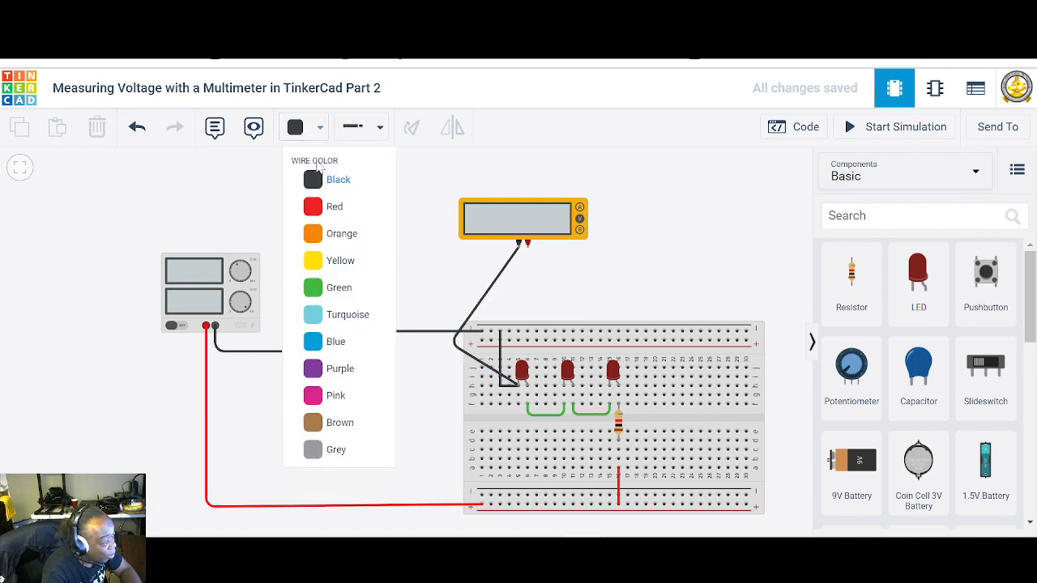
pyautogui.click(327, 210)
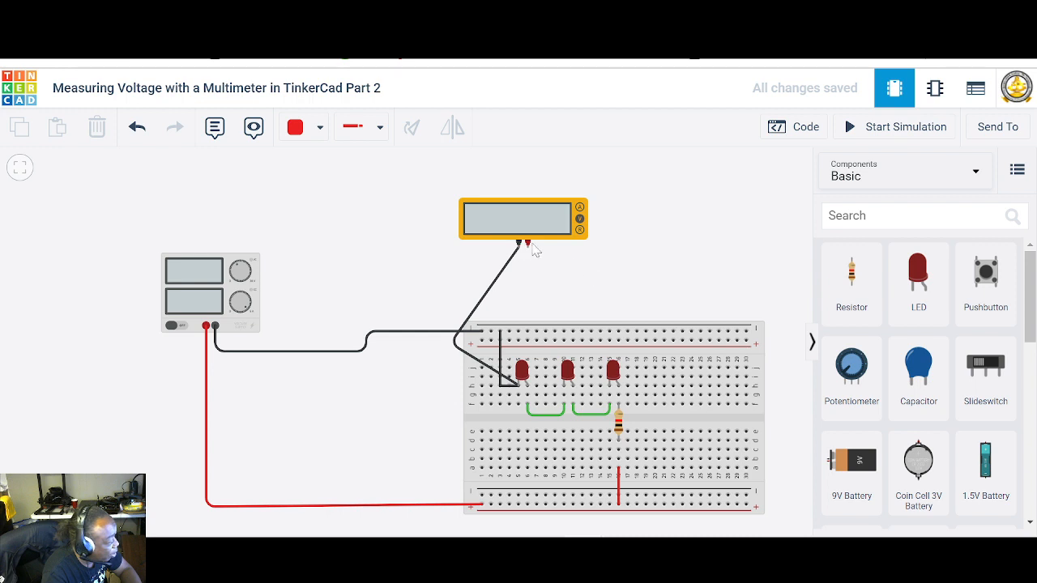
pyautogui.click(527, 244)
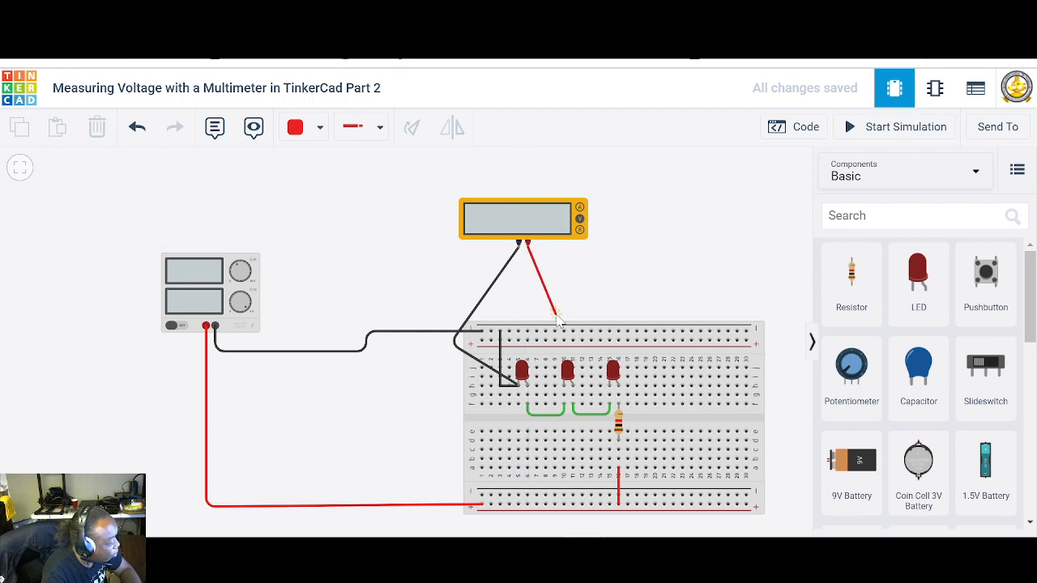
pyautogui.click(555, 312)
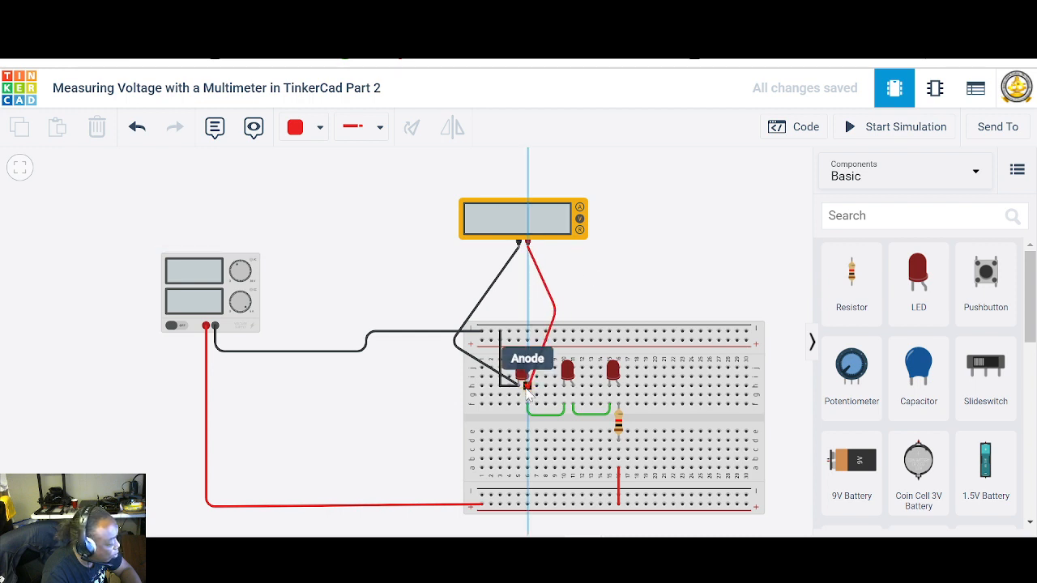
pyautogui.click(526, 387)
pyautogui.click(530, 389)
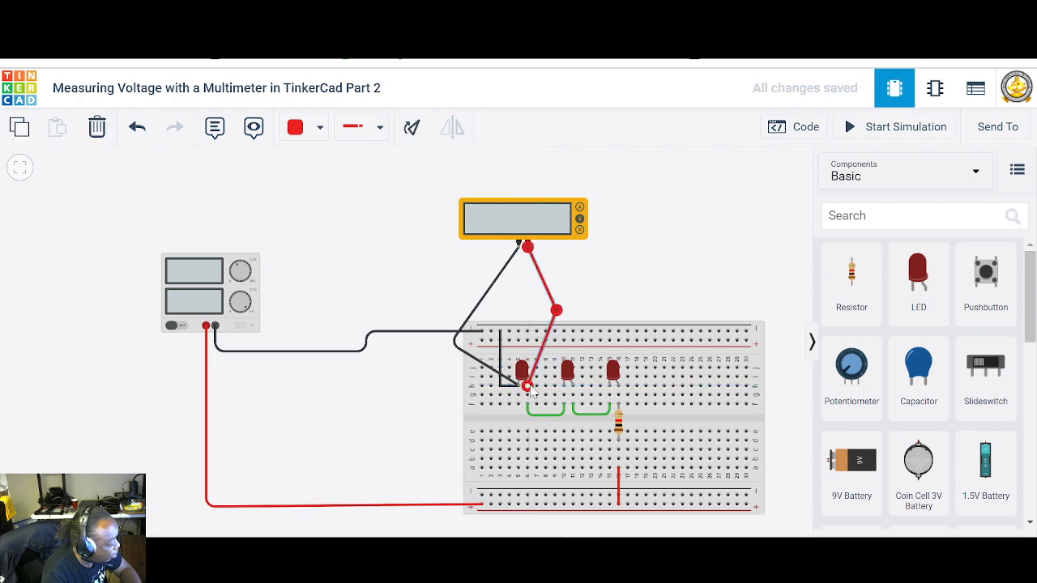
pyautogui.click(614, 281)
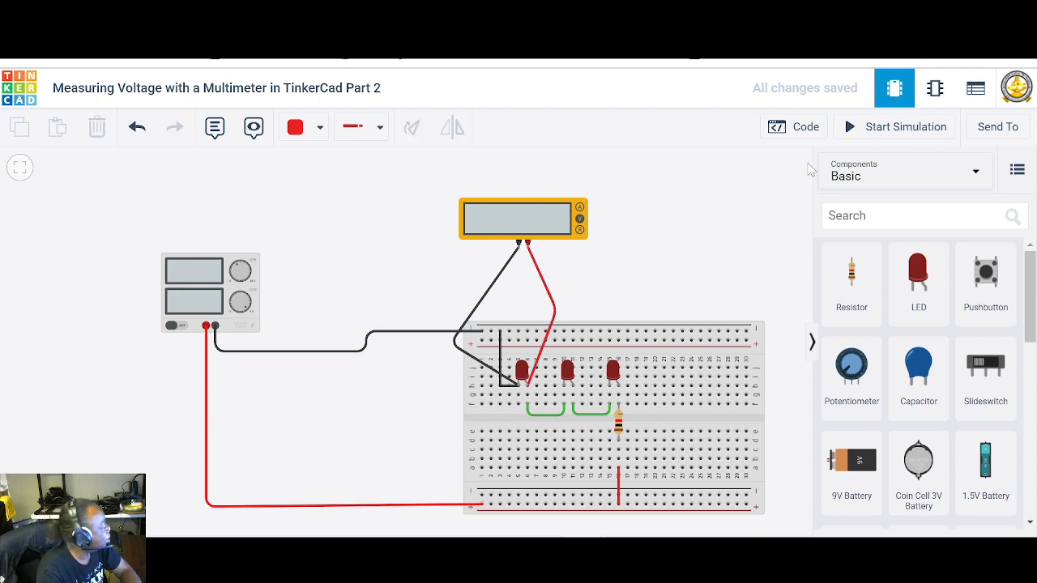
# - Run the simulation to read the first LED's voltage, enter 1.94 in the Calculator, and move it out of the way
pyautogui.click(925, 135)
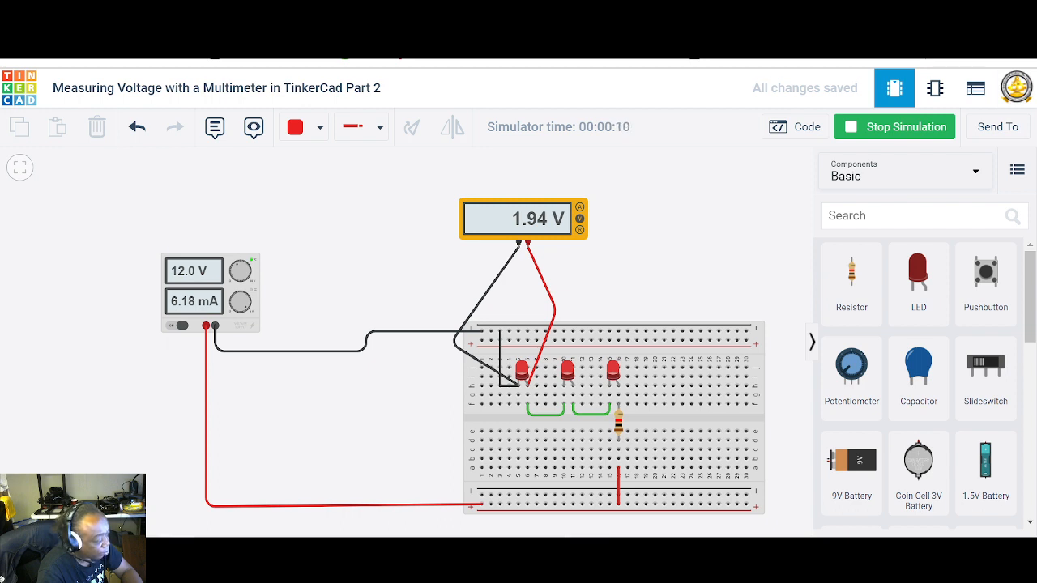
pyautogui.hotkey('alt', 'Tab')
pyautogui.click(224, 432)
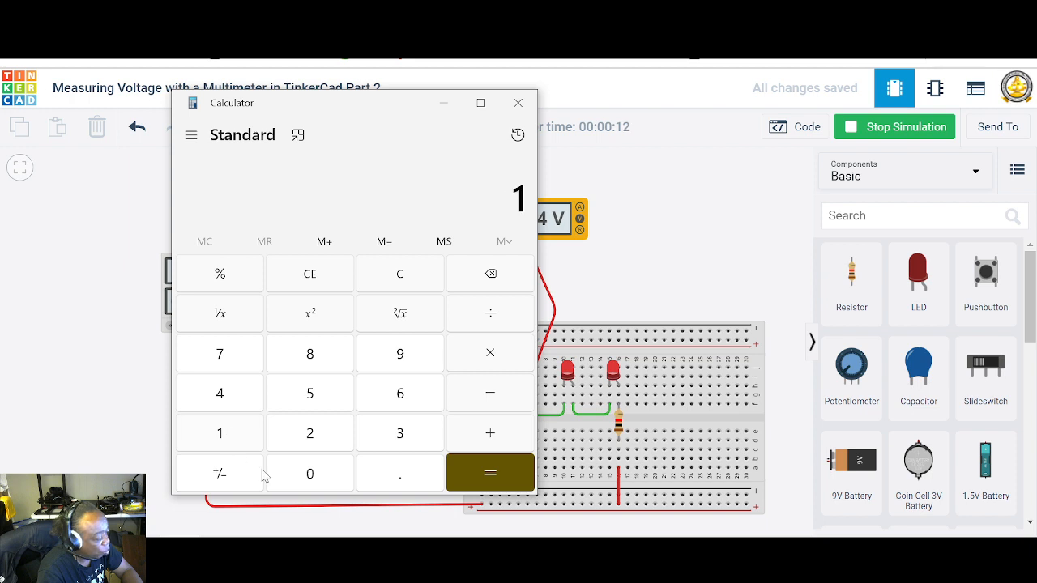
pyautogui.click(397, 482)
pyautogui.click(405, 361)
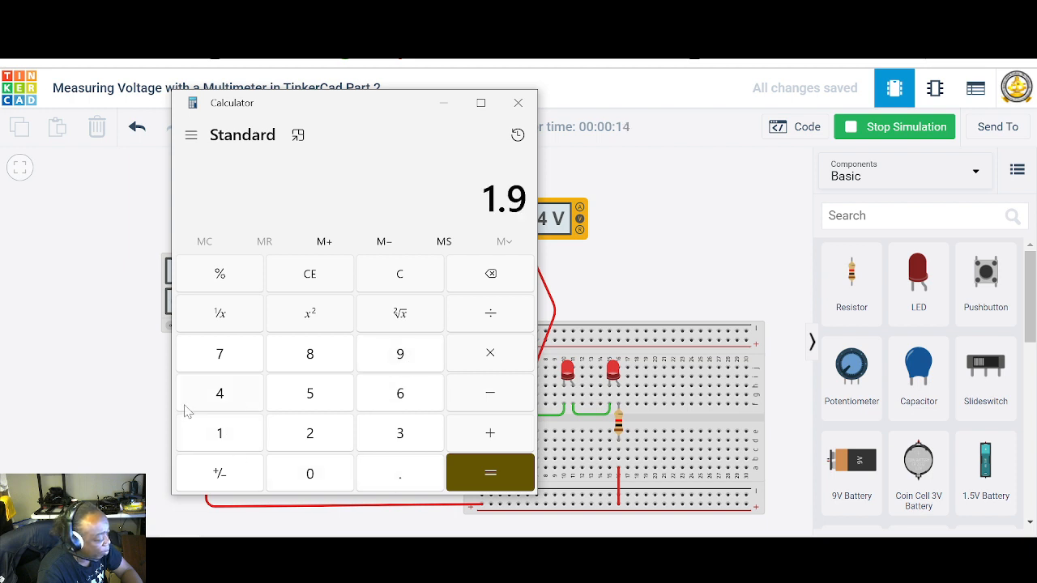
pyautogui.click(218, 401)
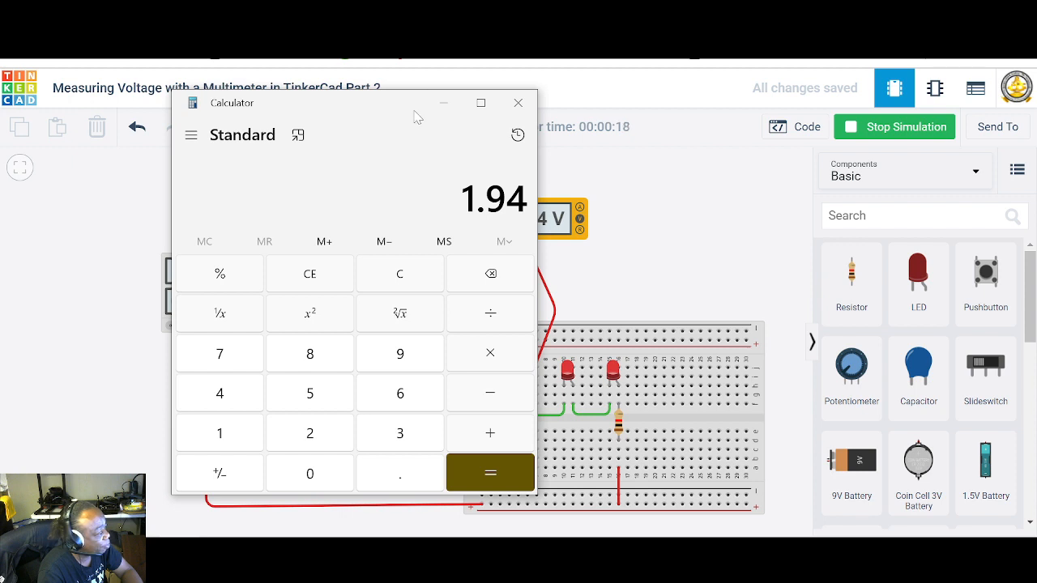
pyautogui.moveTo(414, 115); pyautogui.dragTo(0, 243)
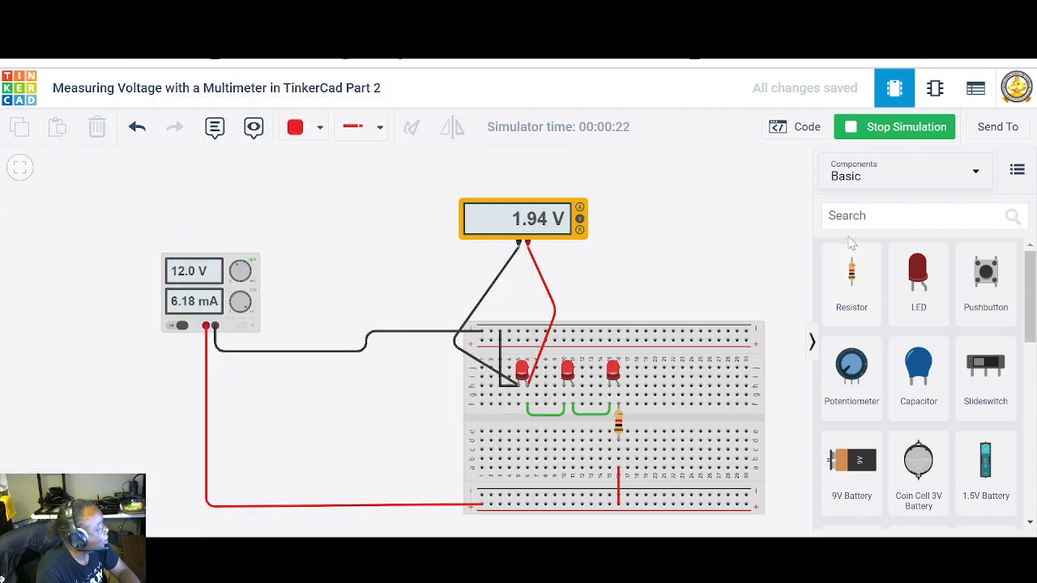
# - Stop the simulation and delete the red and black wires between the multimeter and the first LED
pyautogui.click(891, 124)
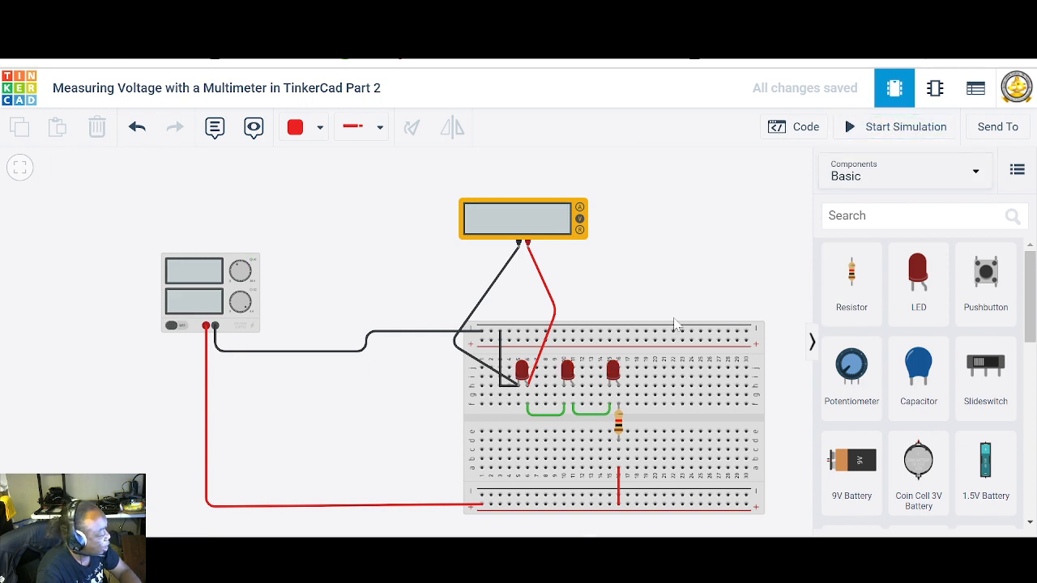
pyautogui.click(555, 312)
pyautogui.press('Delete')
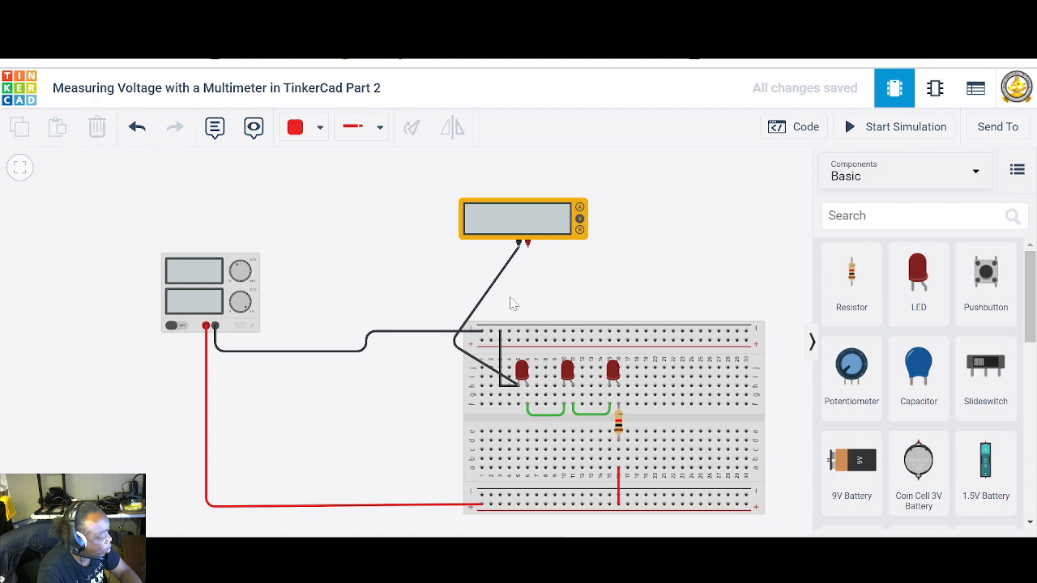
pyautogui.click(494, 283)
pyautogui.press('Delete')
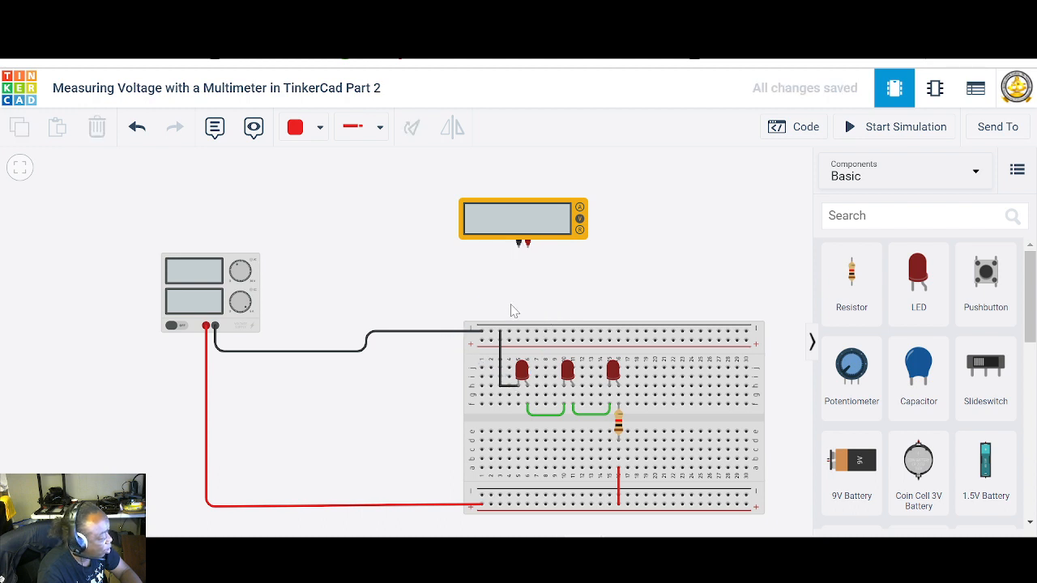
# - Connect the multimeter's positive probe to the middle LED's anode with a red wire
pyautogui.click(527, 243)
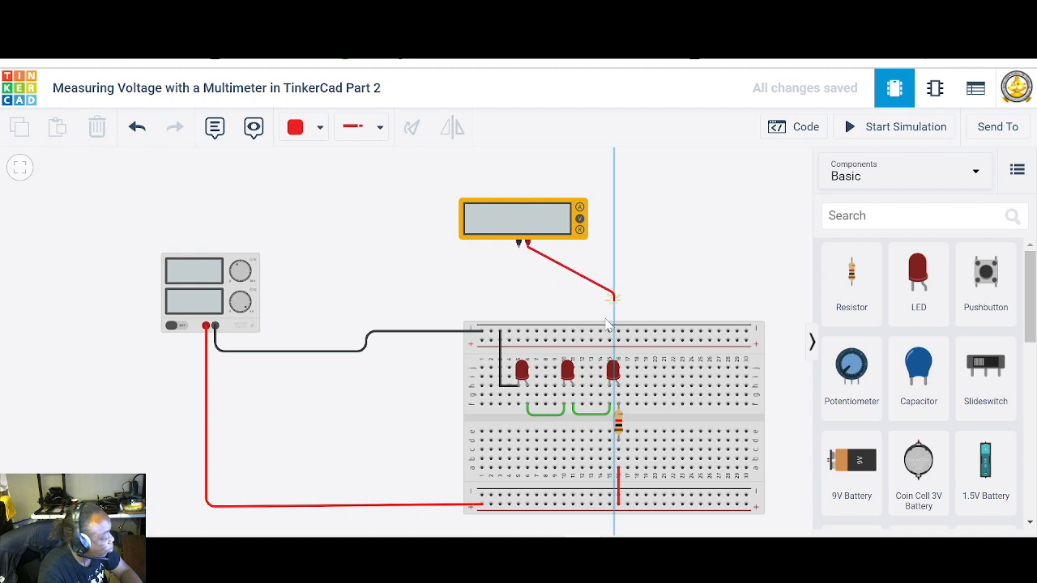
pyautogui.click(572, 387)
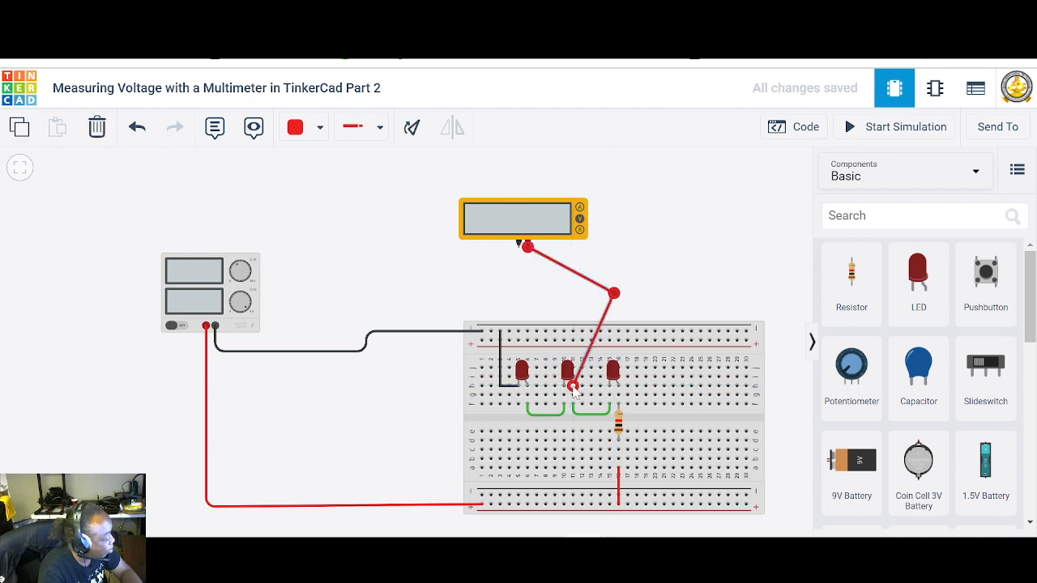
pyautogui.click(446, 273)
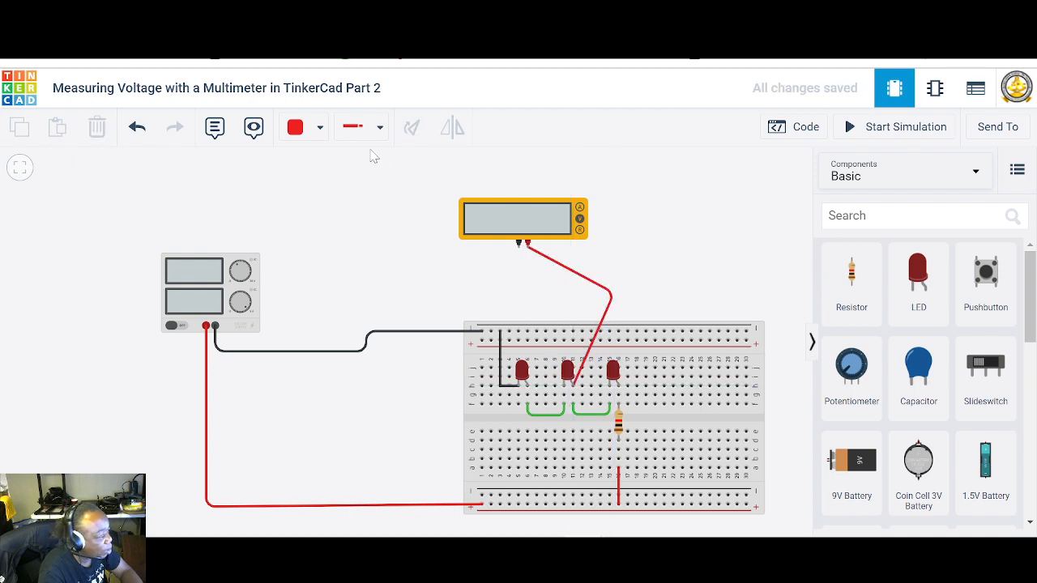
# - Set the wire colour to black and wire the multimeter's negative probe to the middle LED's cathode
pyautogui.click(300, 128)
pyautogui.click(328, 177)
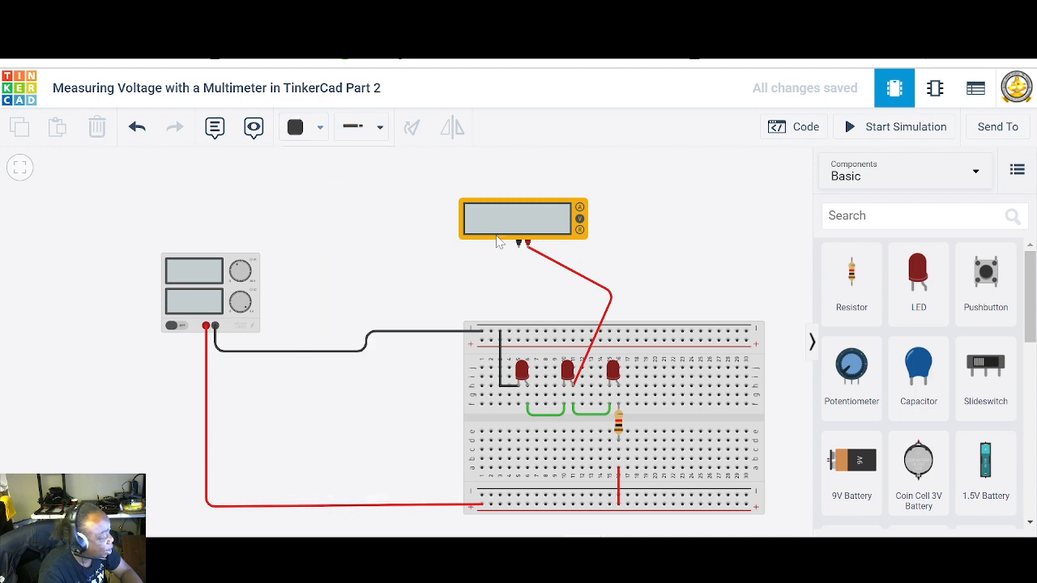
pyautogui.click(519, 247)
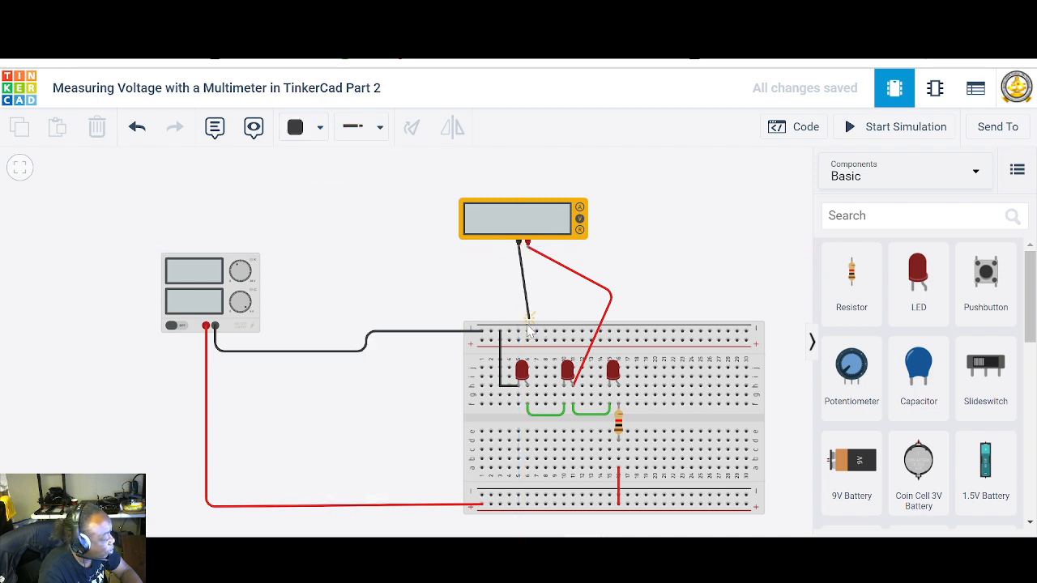
pyautogui.click(565, 387)
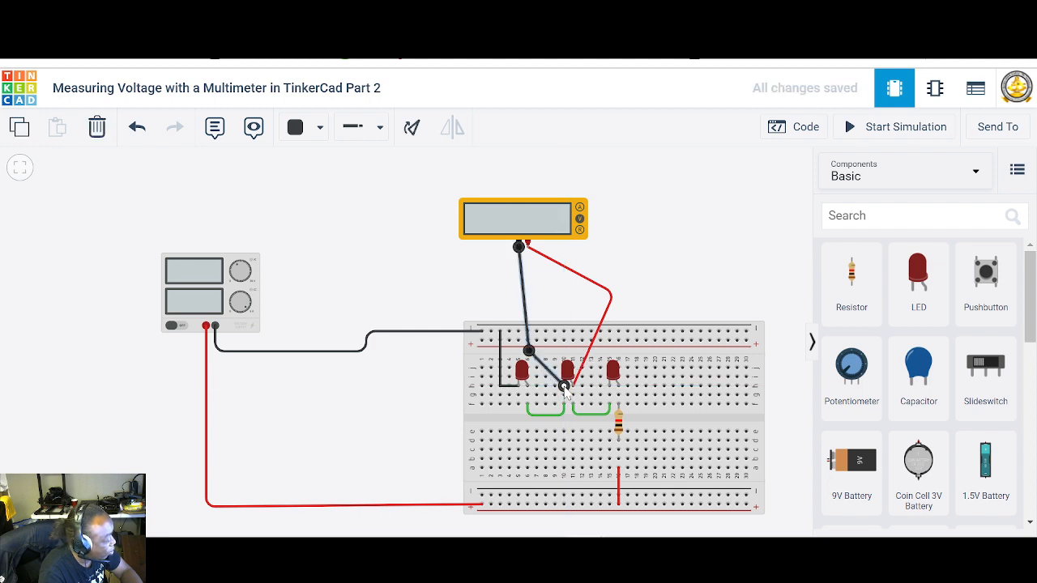
pyautogui.click(691, 262)
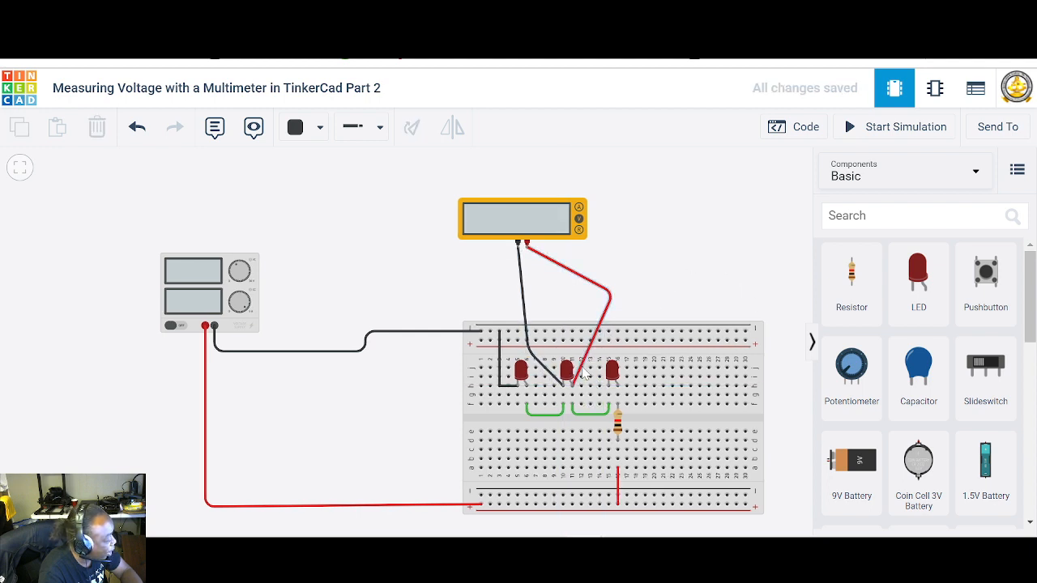
# - Run the simulation to read the voltage across the middle LED, and stop it
pyautogui.click(889, 130)
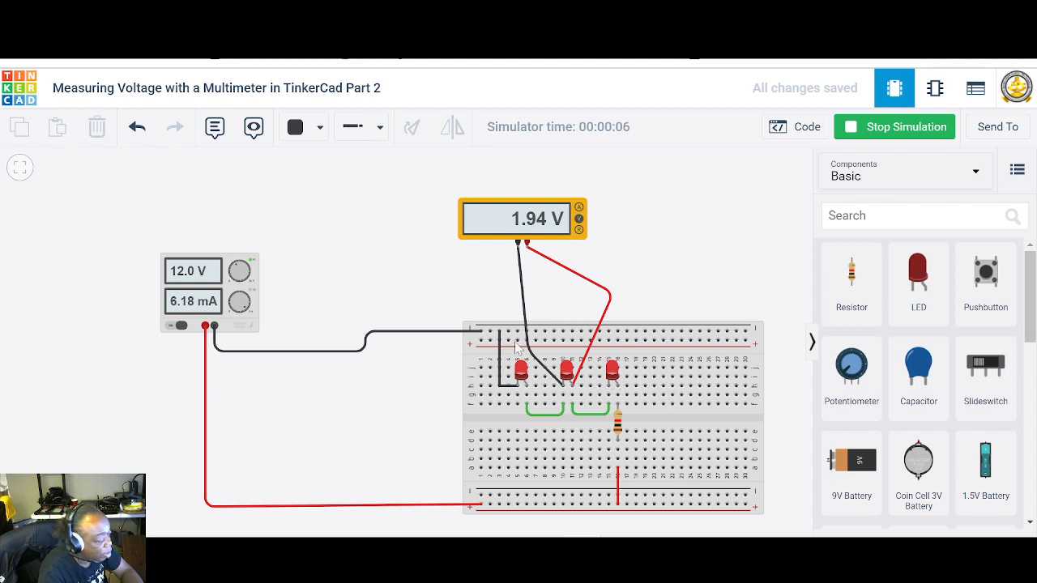
pyautogui.click(887, 128)
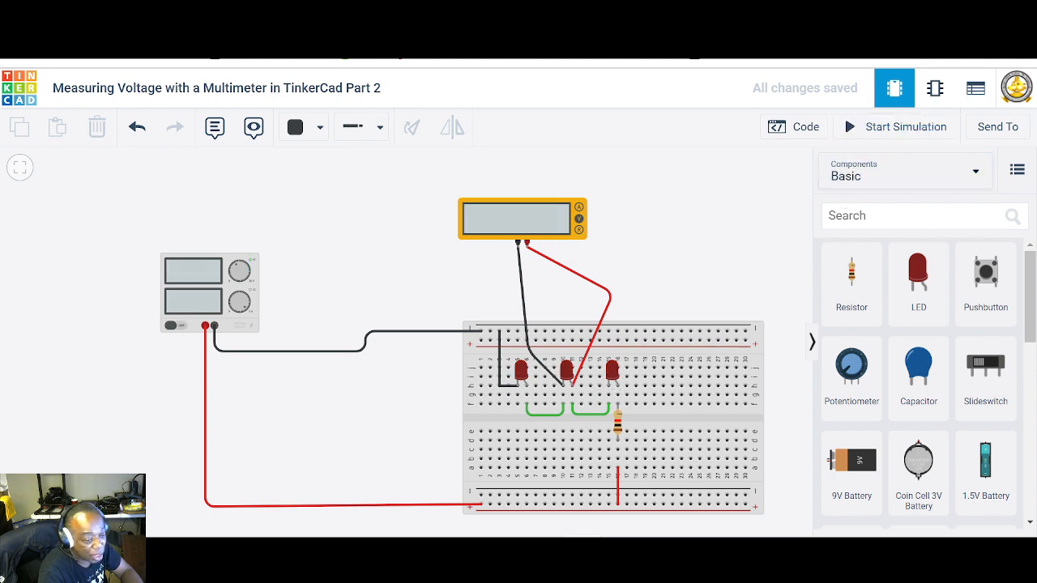
# - Bring up the Calculator, multiply 1.94 by 3 for the three LEDs' total voltage drop, and move it off the circuit
pyautogui.hotkey('alt', 'Tab')
pyautogui.moveTo(32, 162); pyautogui.dragTo(282, 122)
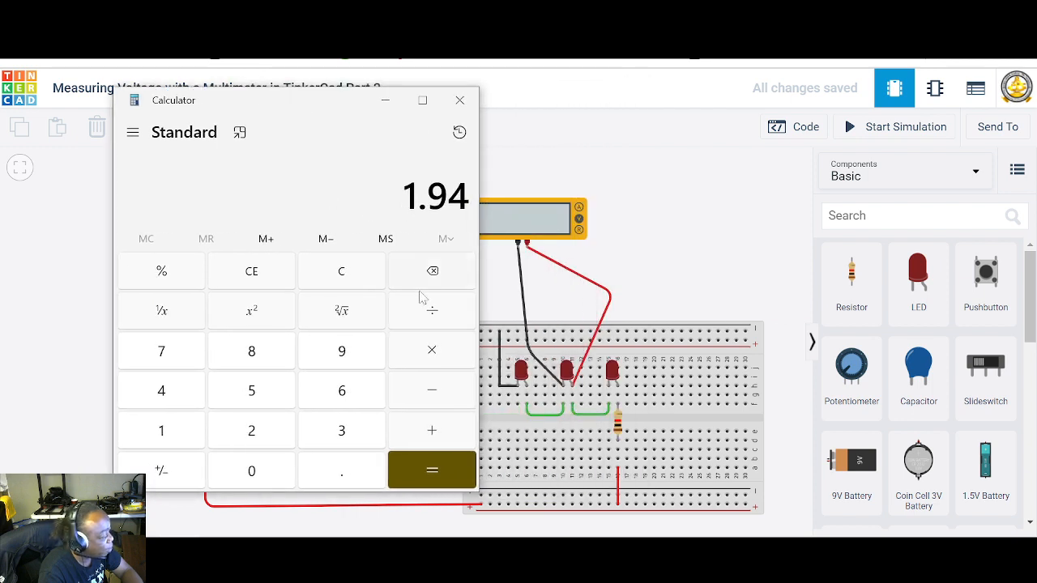
pyautogui.click(432, 360)
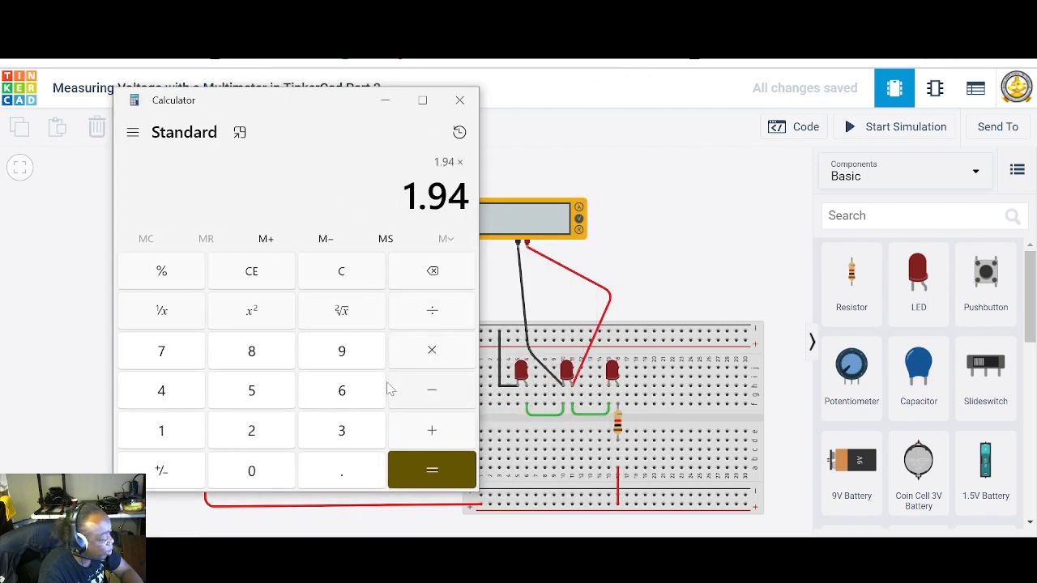
pyautogui.click(351, 439)
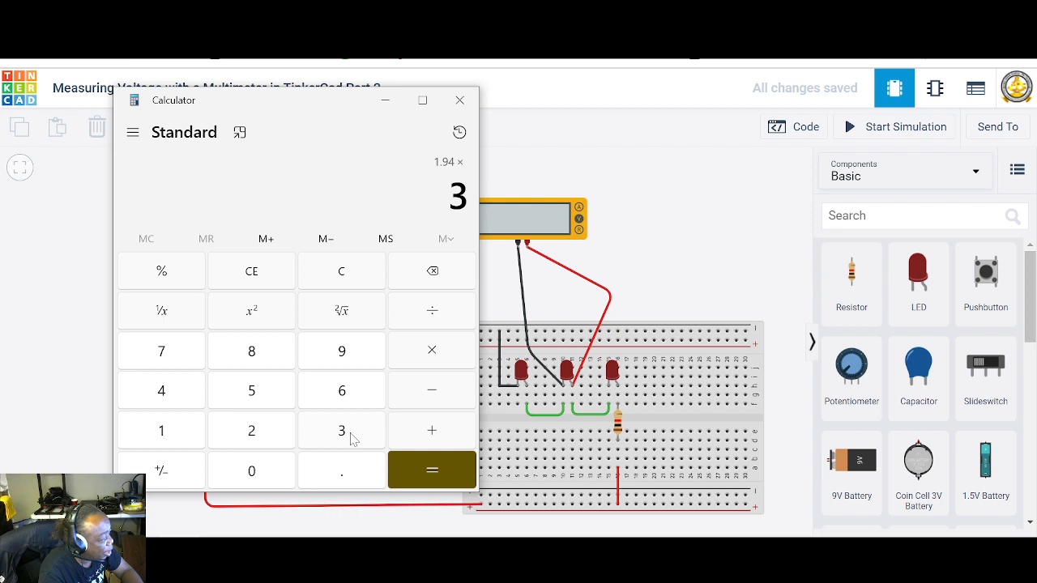
pyautogui.click(417, 476)
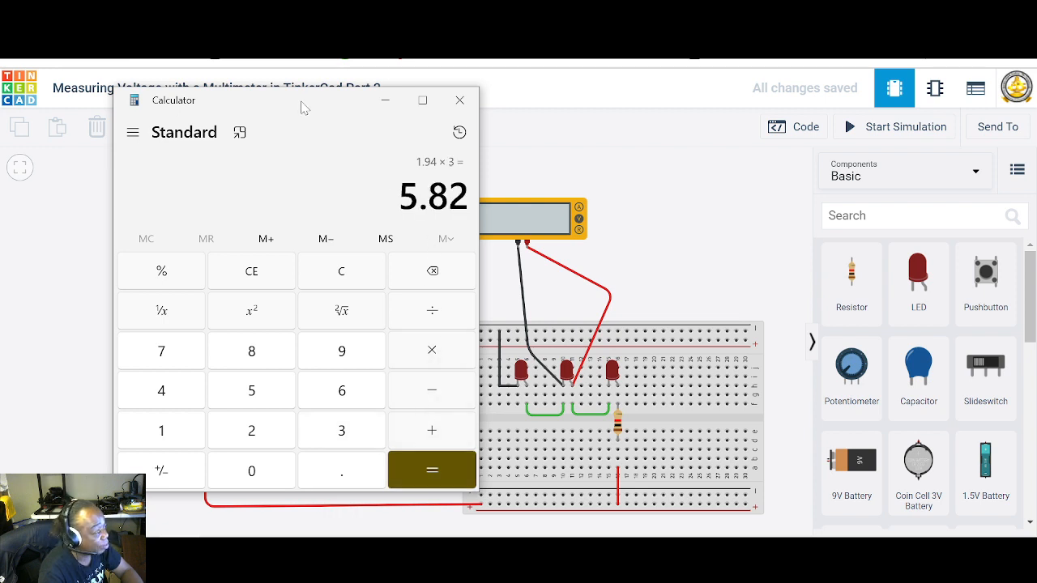
pyautogui.moveTo(303, 107); pyautogui.dragTo(876, 84)
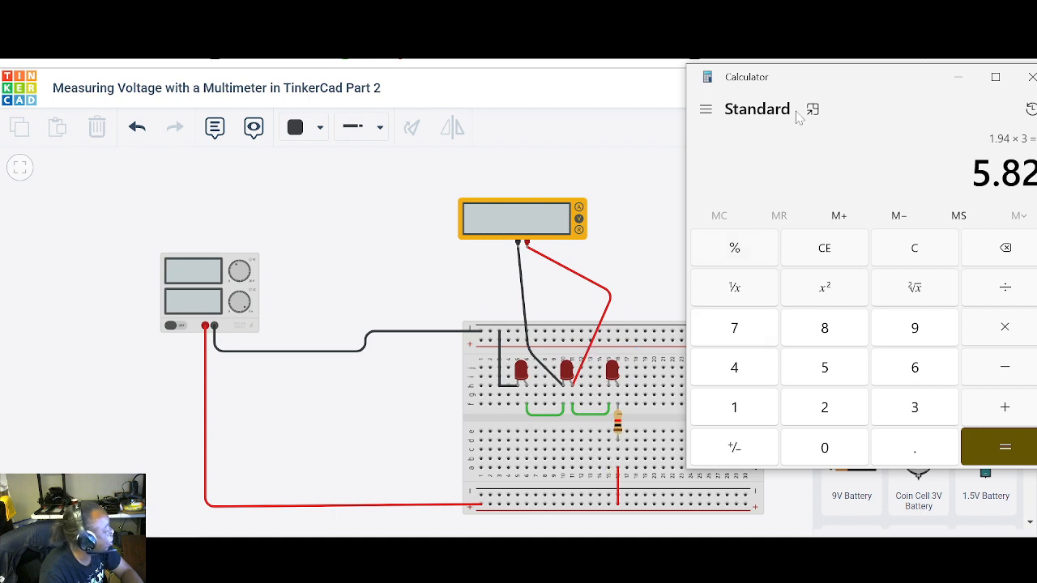
# - Calculate the resistor's expected voltage as 12 minus 5.82 in the Calculator, and move it out of the way
pyautogui.moveTo(864, 93); pyautogui.dragTo(382, 89)
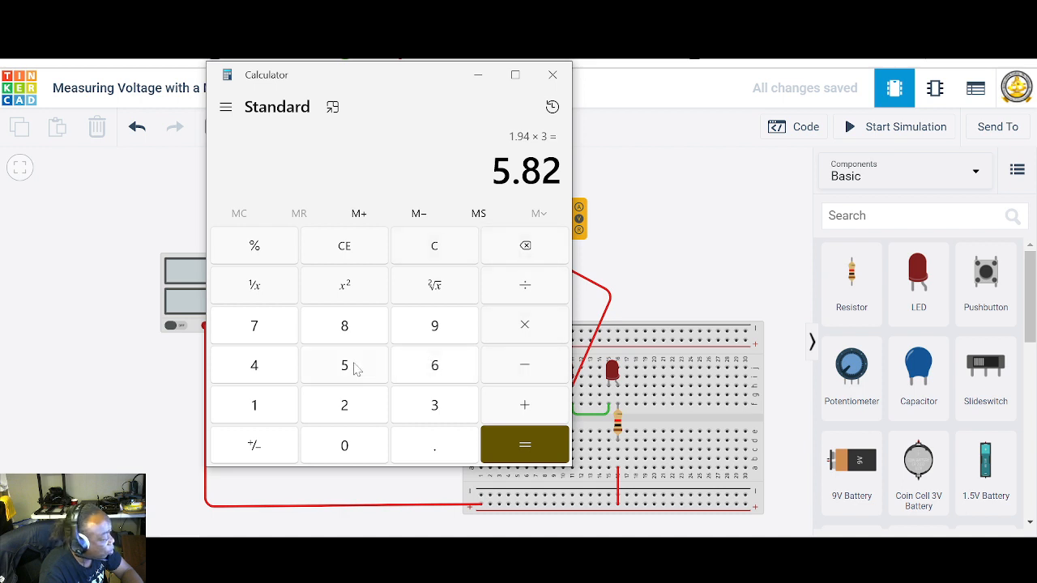
pyautogui.click(285, 412)
pyautogui.click(349, 411)
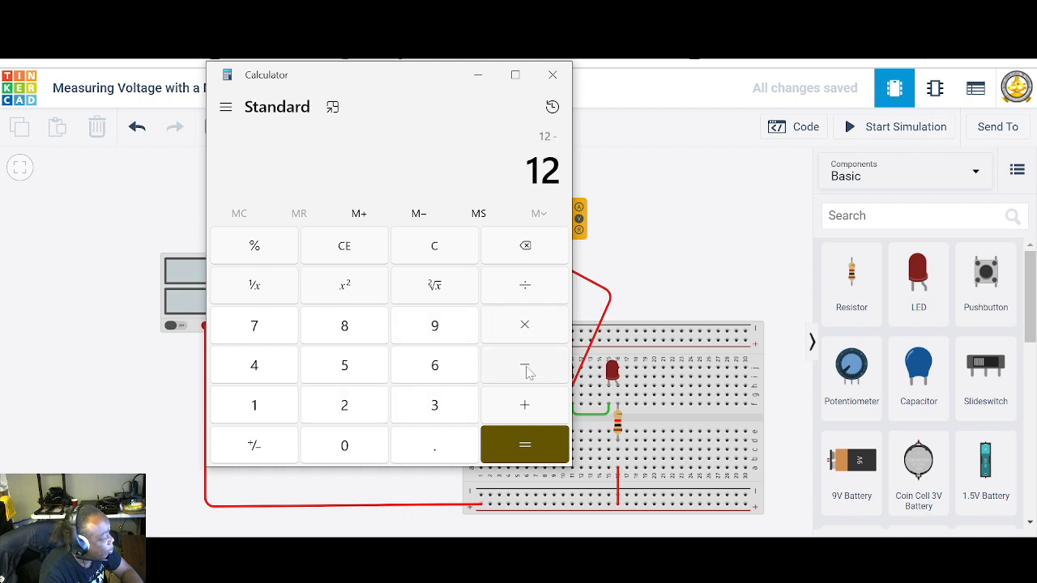
pyautogui.click(342, 369)
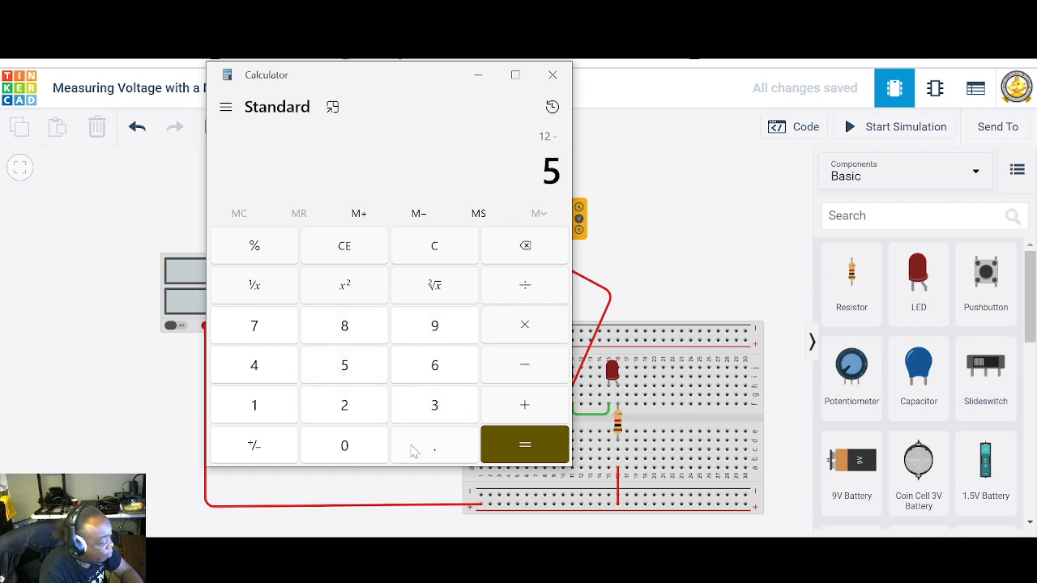
pyautogui.click(433, 449)
pyautogui.click(364, 339)
pyautogui.click(350, 400)
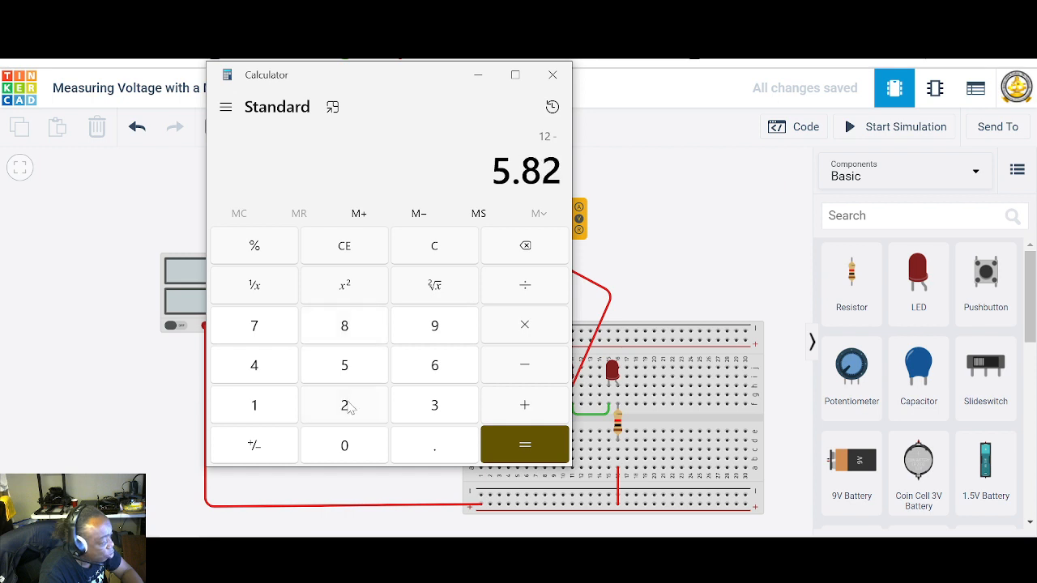
pyautogui.click(542, 440)
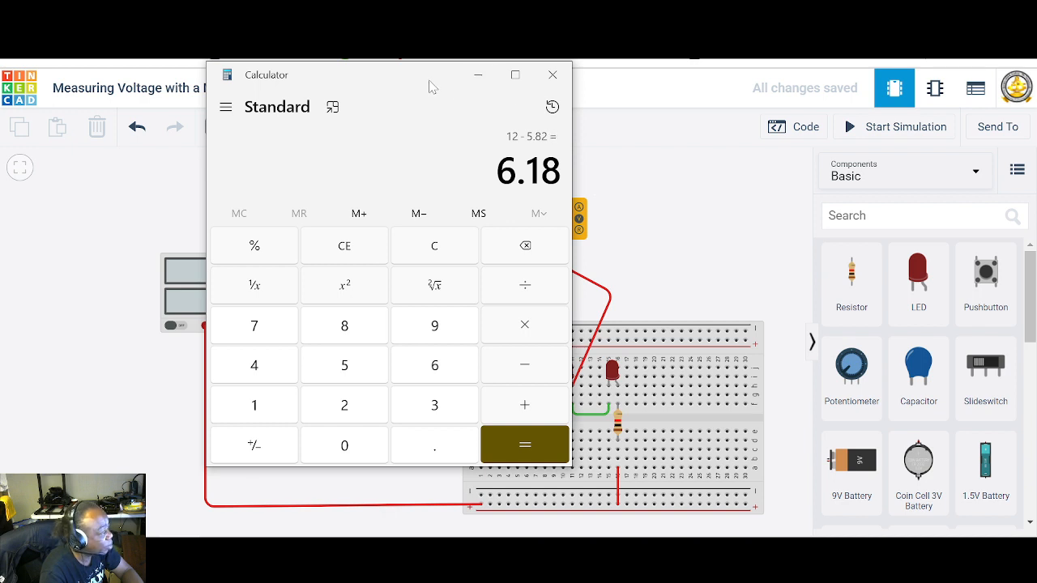
pyautogui.moveTo(429, 86); pyautogui.dragTo(1, 112)
pyautogui.click(15, 101)
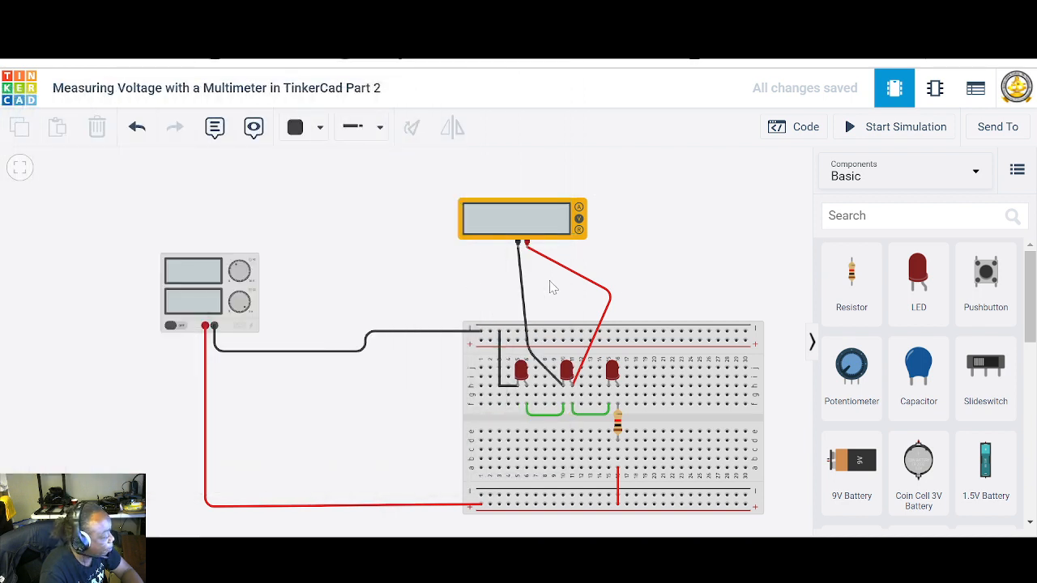
# - Delete the red and black wires between the multimeter and the middle LED
pyautogui.click(609, 300)
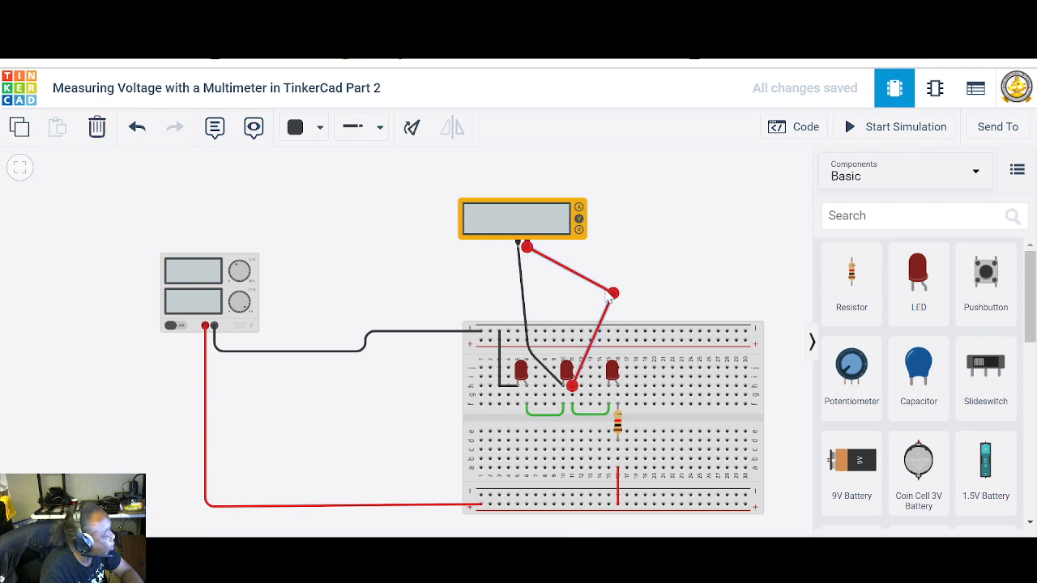
pyautogui.press('Delete')
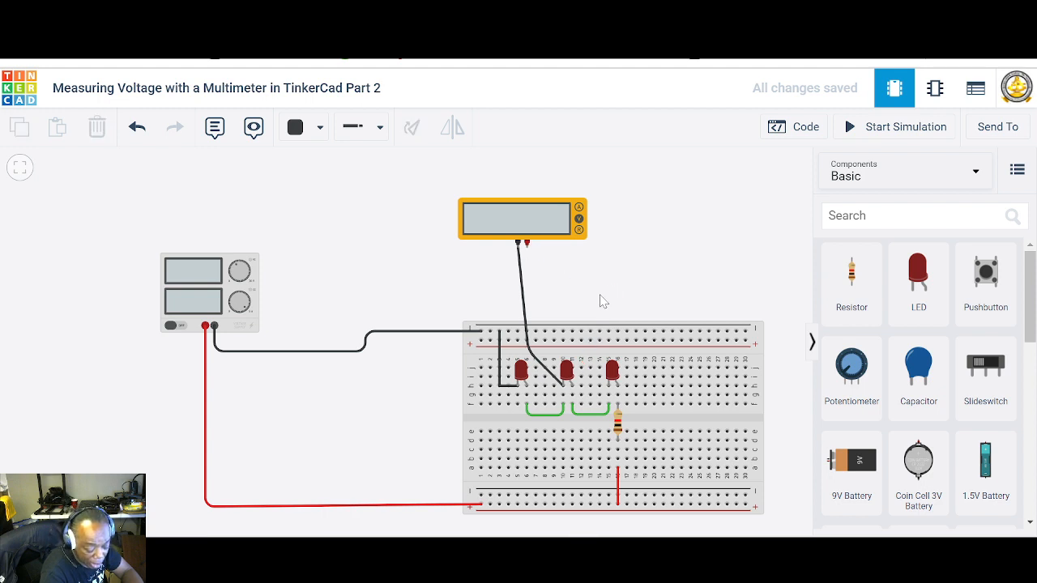
pyautogui.click(523, 286)
pyautogui.press('Delete')
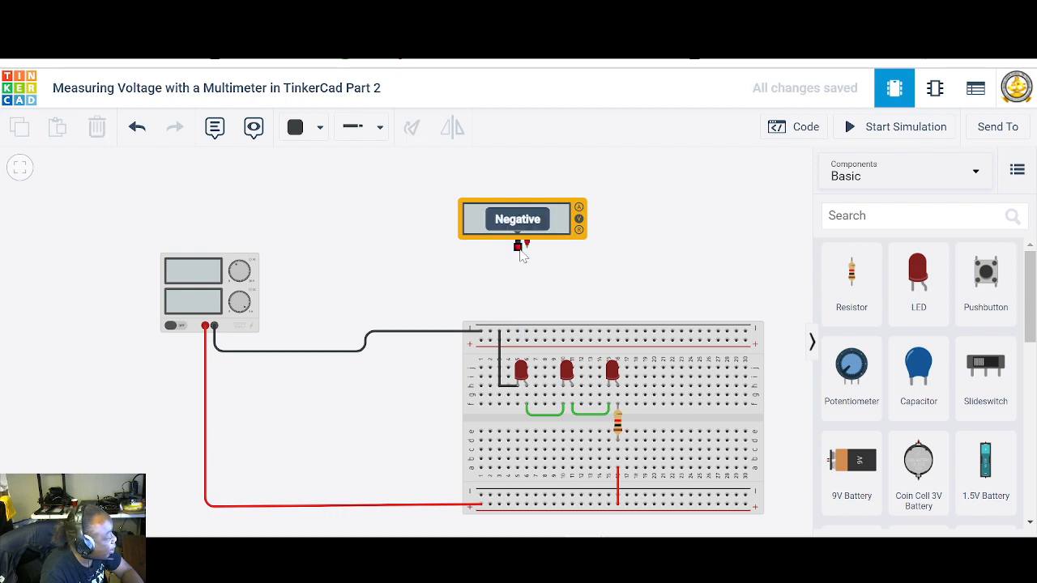
# - Wire the multimeter's negative probe to the resistor's Terminal 2 and colour the wire red
pyautogui.click(520, 250)
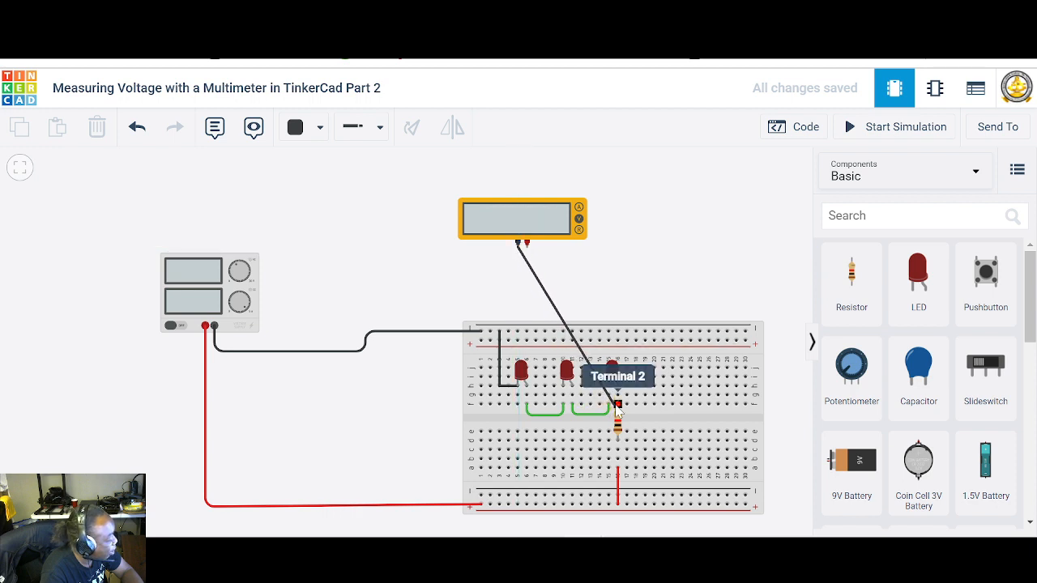
pyautogui.click(617, 405)
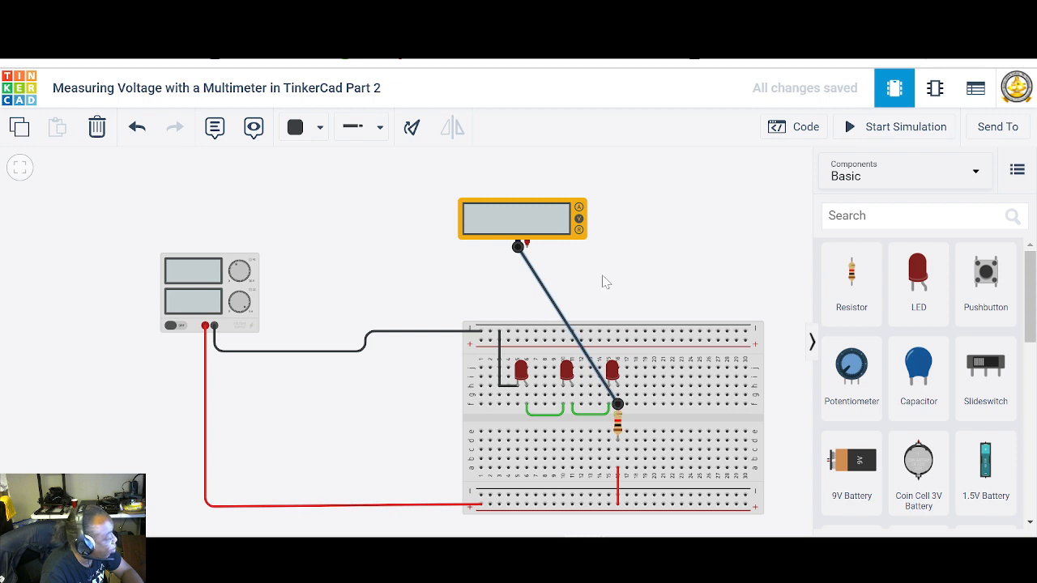
pyautogui.click(299, 138)
pyautogui.click(324, 205)
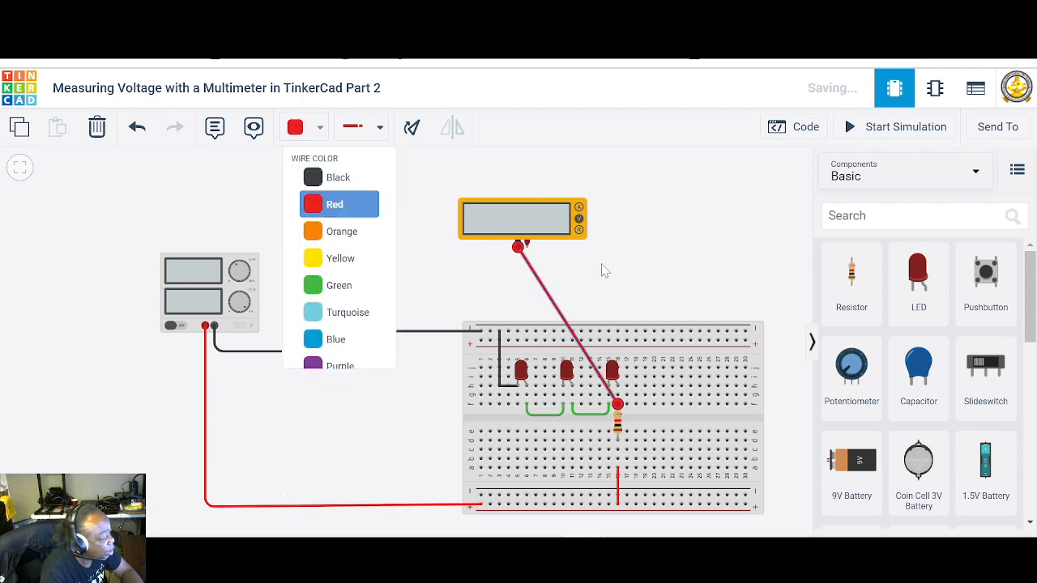
# - Wire the multimeter's positive probe to the resistor's lower terminal with a red wire routed around the LEDs
pyautogui.click(527, 243)
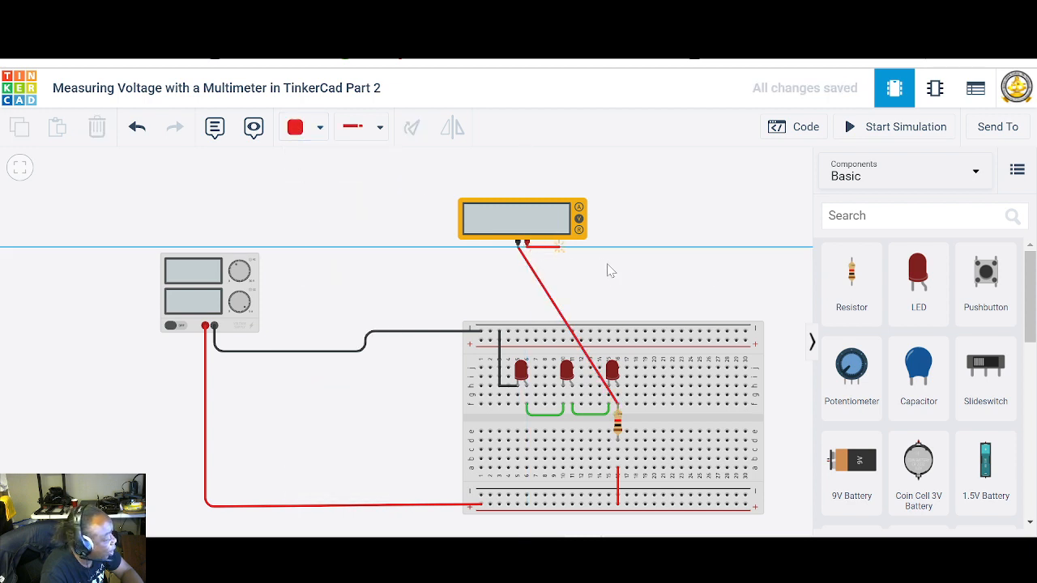
pyautogui.click(705, 276)
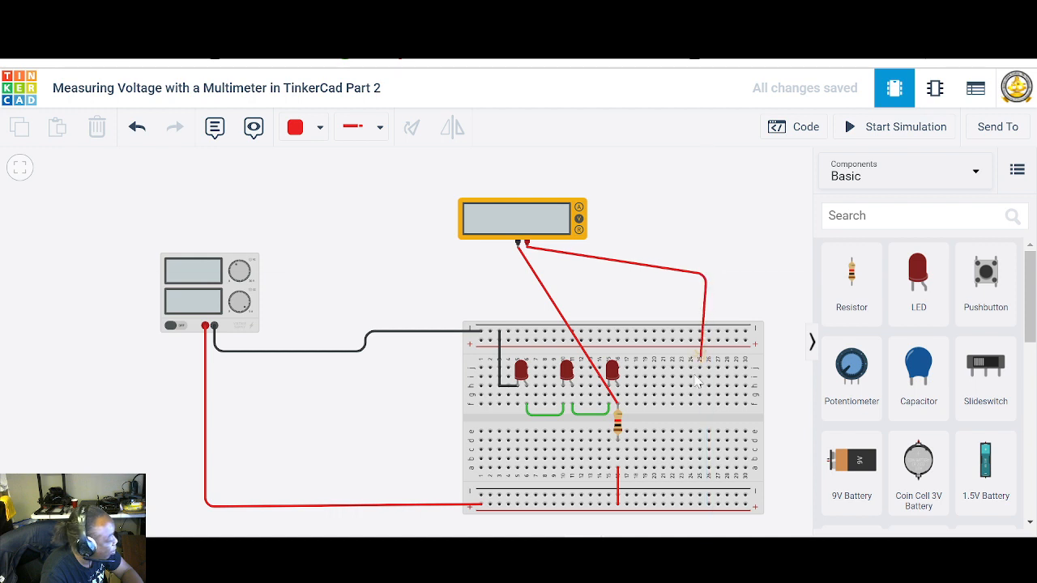
pyautogui.click(688, 423)
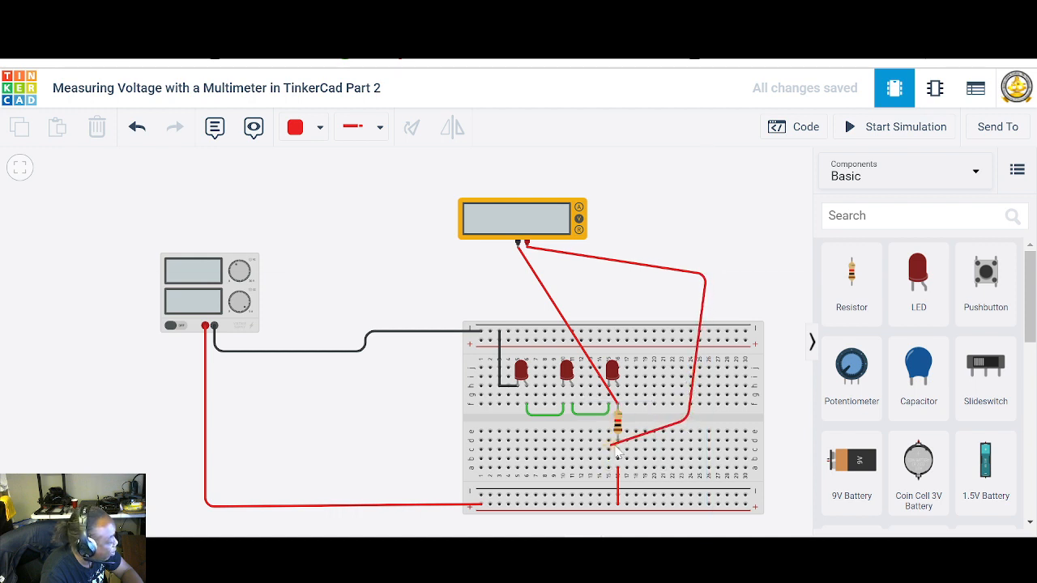
pyautogui.click(618, 442)
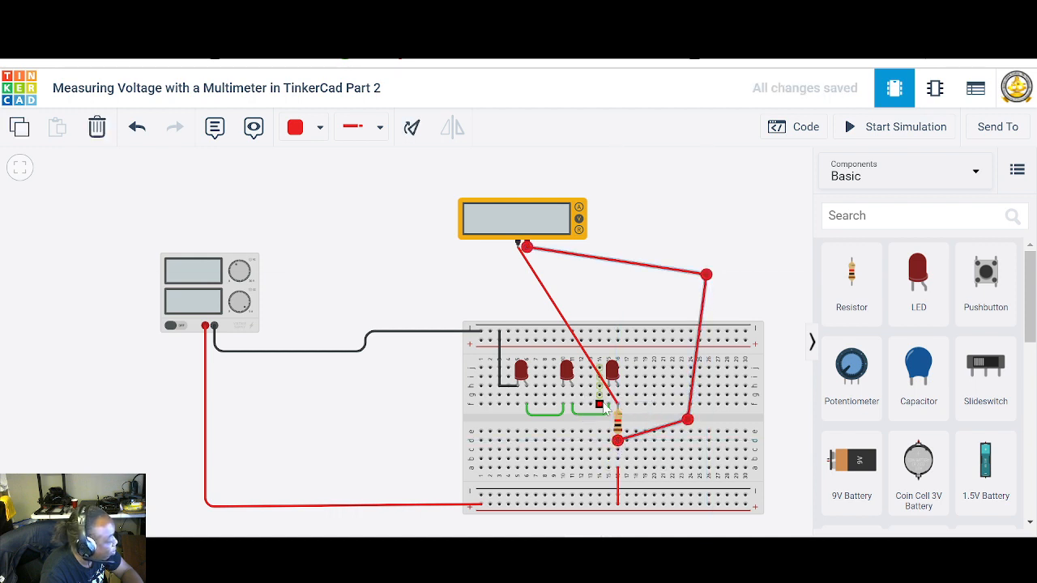
pyautogui.click(663, 238)
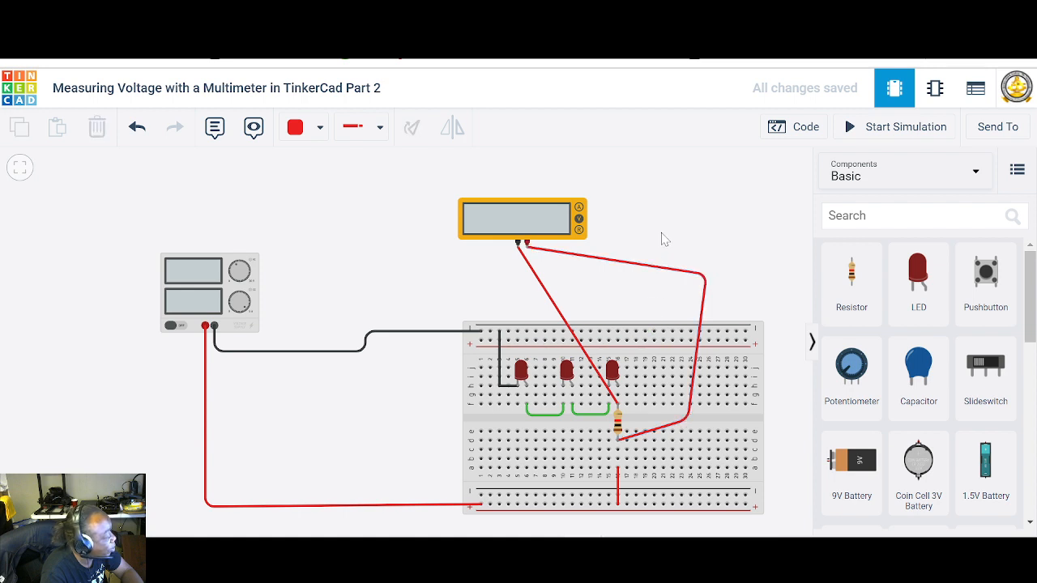
# - Change the colour of the wire from the multimeter's negative probe to the resistor to black
pyautogui.click(547, 297)
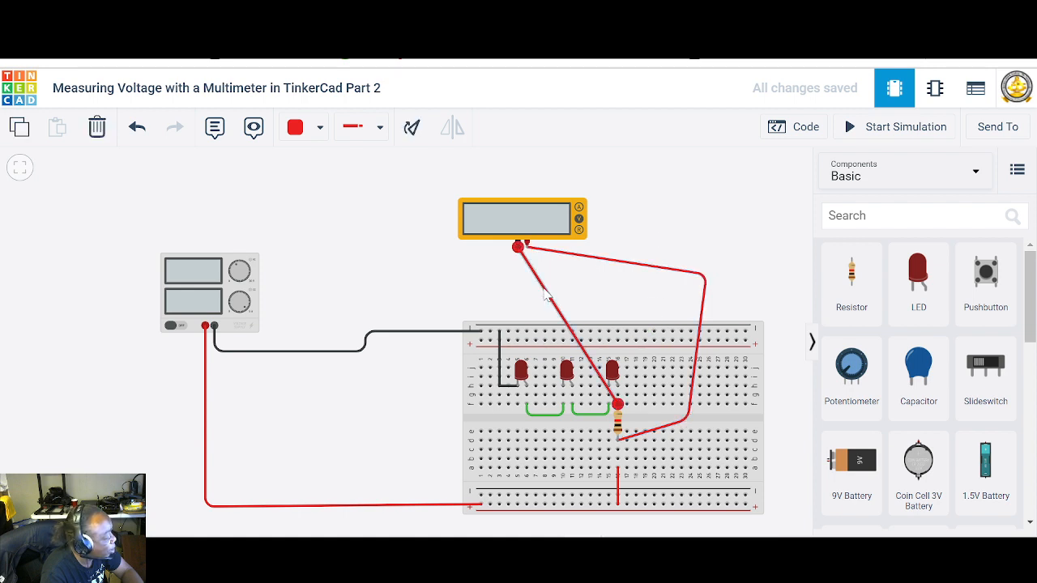
pyautogui.click(316, 127)
pyautogui.click(316, 177)
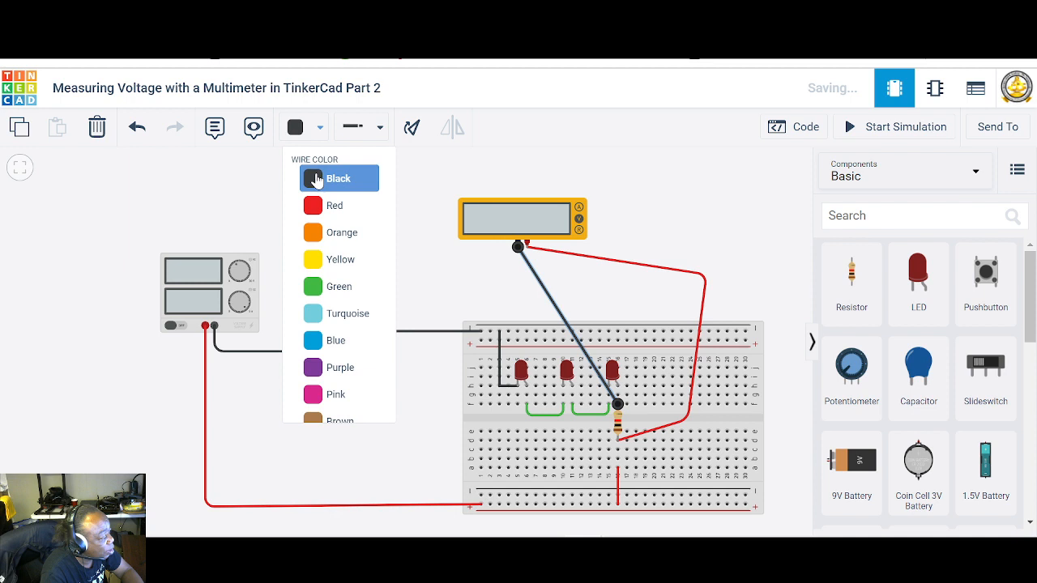
pyautogui.click(740, 192)
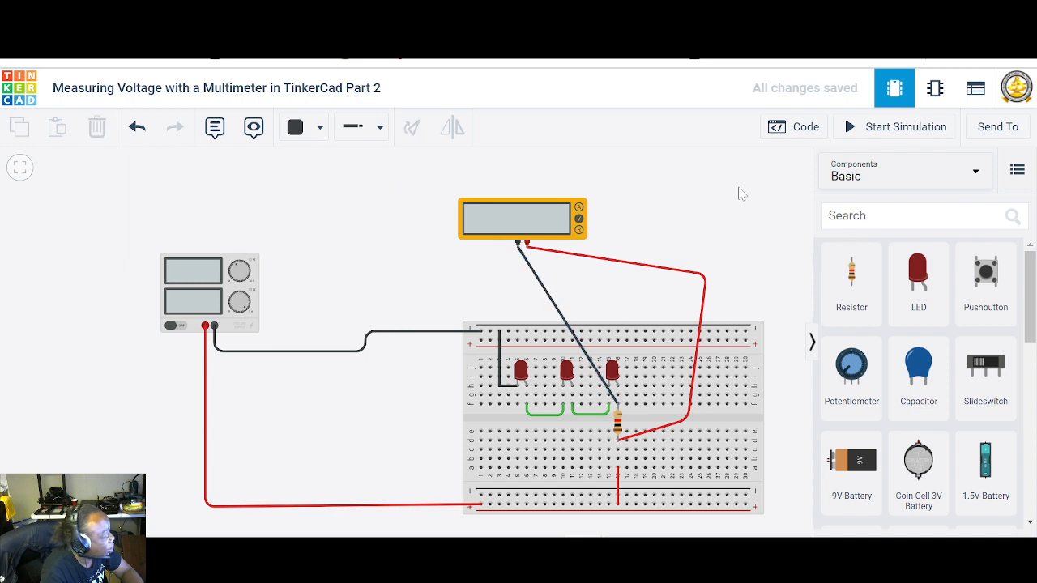
# - Run the simulation to measure the resistor's voltage and compare it with the Calculator result, then minimize the Calculator
pyautogui.click(896, 127)
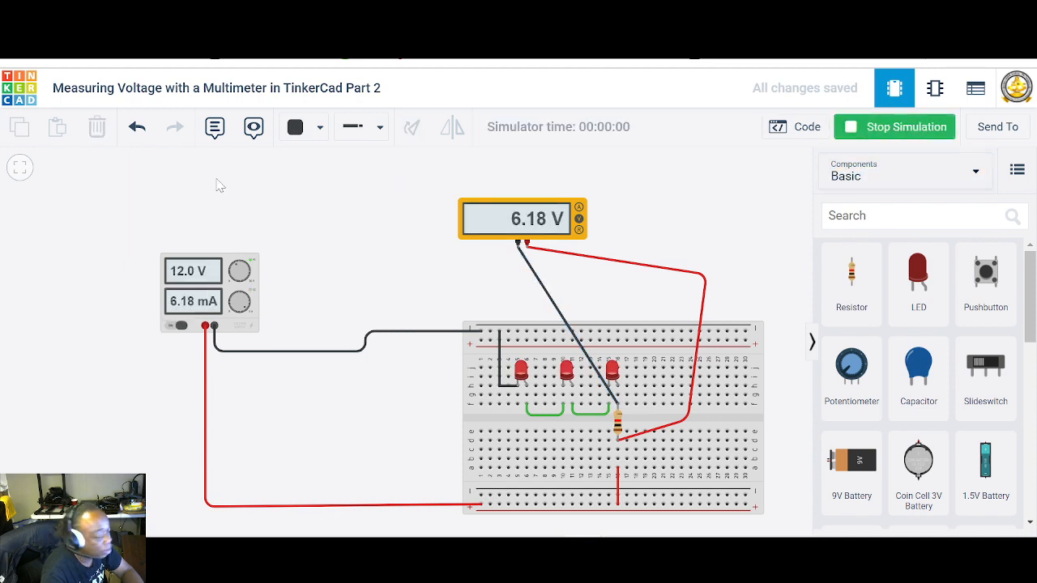
pyautogui.hotkey('alt', 'Tab')
pyautogui.moveTo(149, 196); pyautogui.dragTo(240, 151)
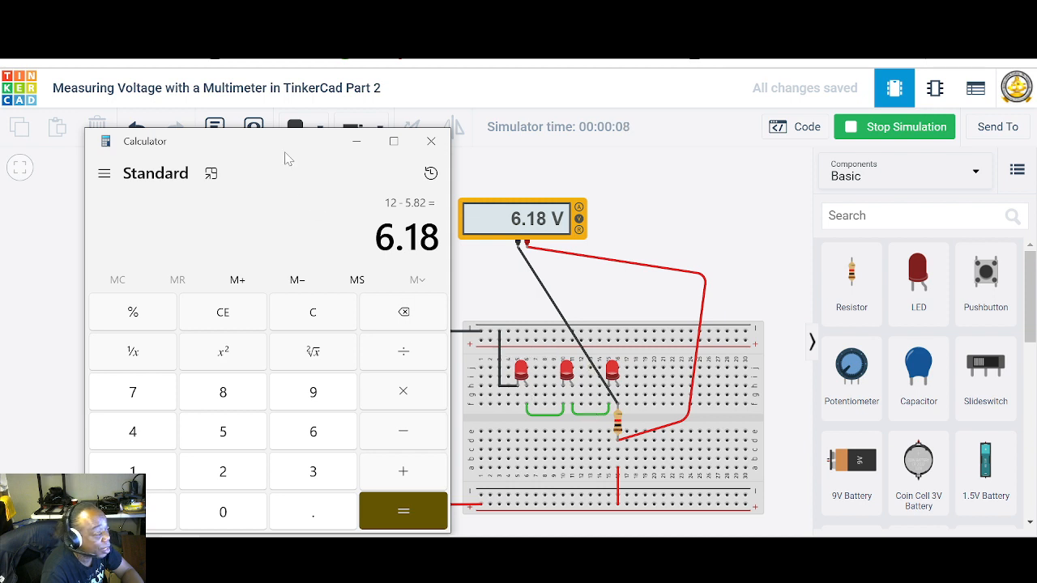
pyautogui.click(357, 141)
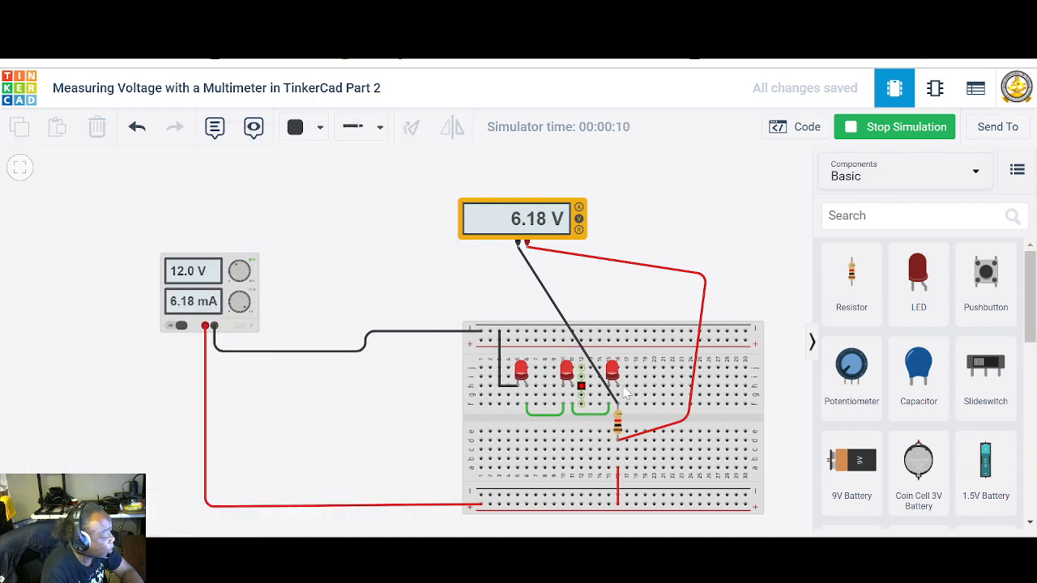